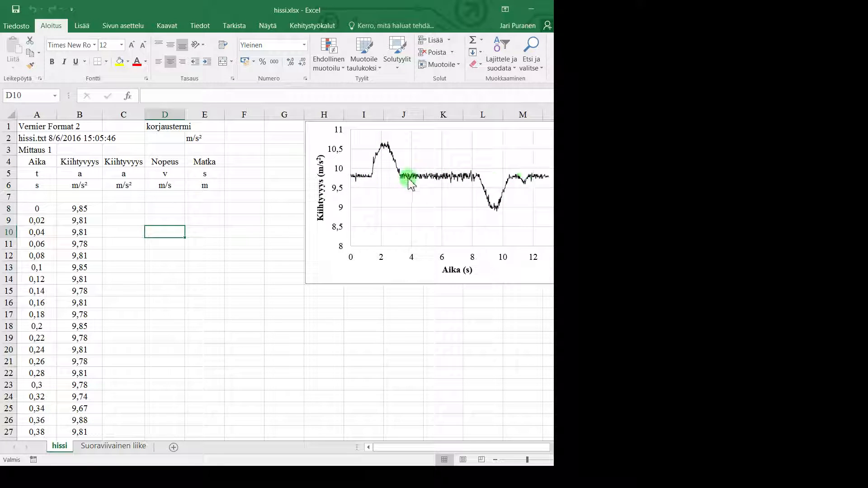
Look through the time and acceleration readings down the hissi sheet and examine the acceleration chart.
{"action": "left_click", "coordinate": [111, 254]}
{"action": "scroll", "coordinate": [111, 255], "scroll_direction": "down", "scroll_amount": 15}
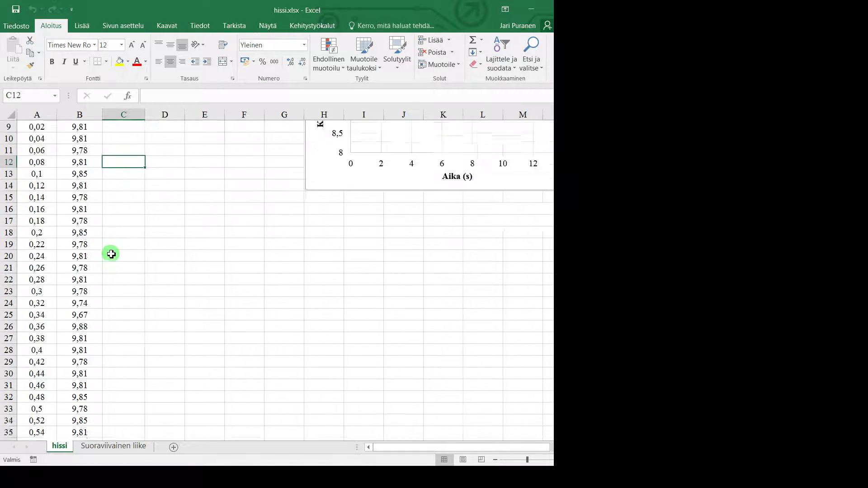
{"action": "scroll", "coordinate": [111, 254], "scroll_direction": "down", "scroll_amount": 20}
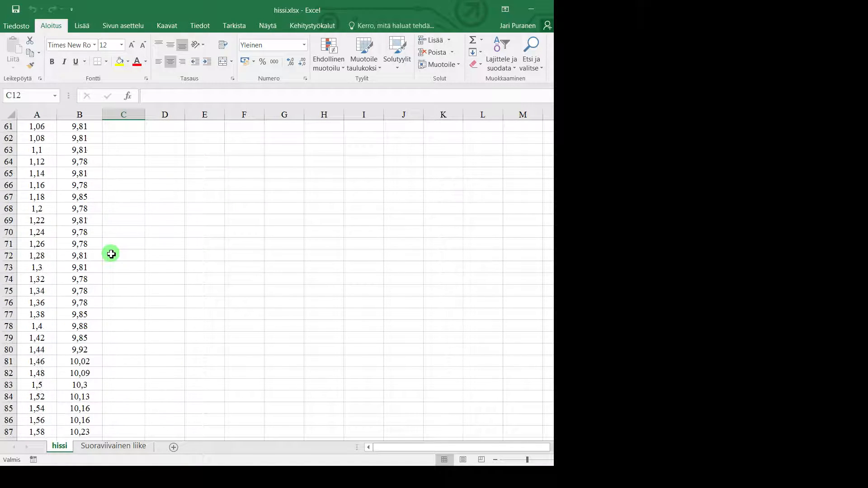
{"action": "scroll", "coordinate": [113, 264], "scroll_direction": "down", "scroll_amount": 8}
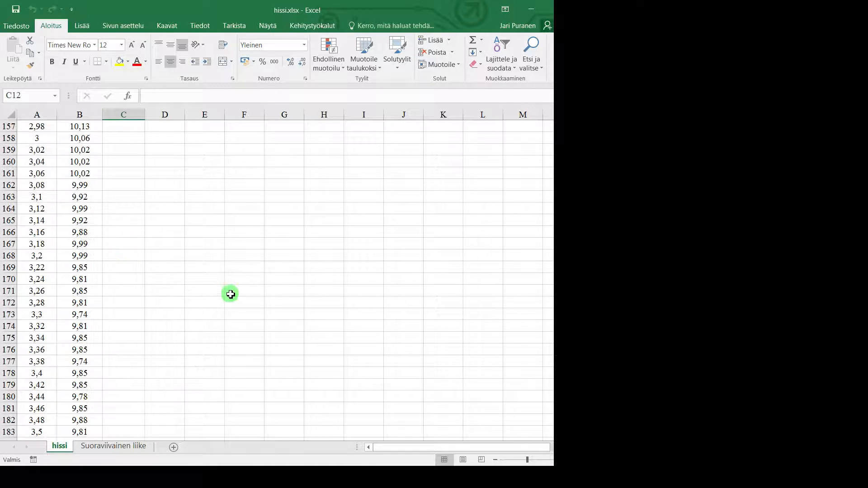
{"action": "left_click", "coordinate": [229, 293]}
{"action": "key", "text": "ctrl+Home"}
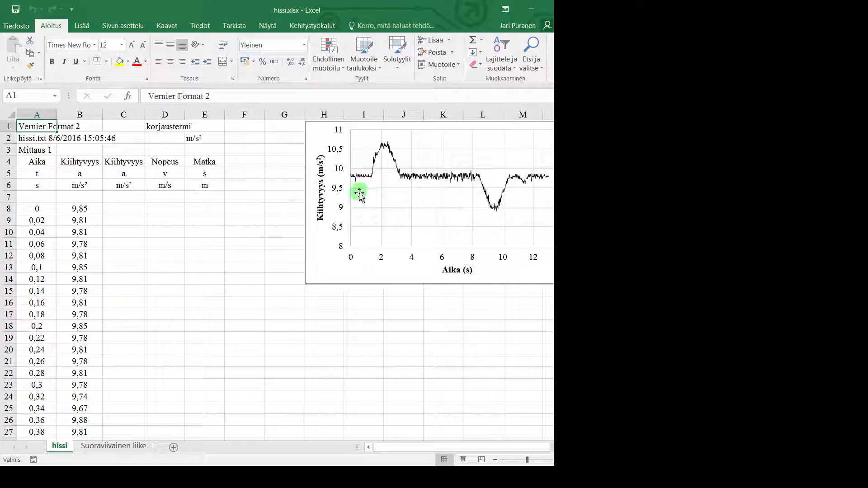
{"action": "mouse_move", "coordinate": [353, 179]}
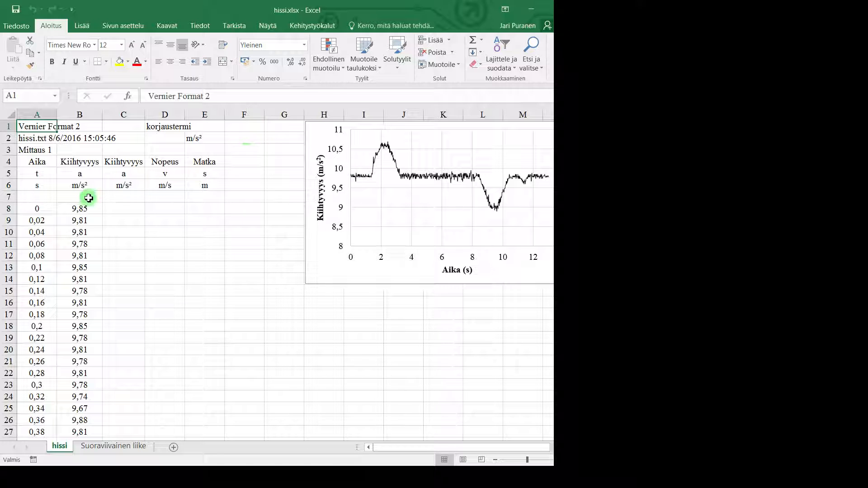
Review the velocity chart and distance formula on the Suoraviivainen liike sheet, and compare them with the acceleration chart on the hissi sheet.
{"action": "left_click", "coordinate": [118, 446]}
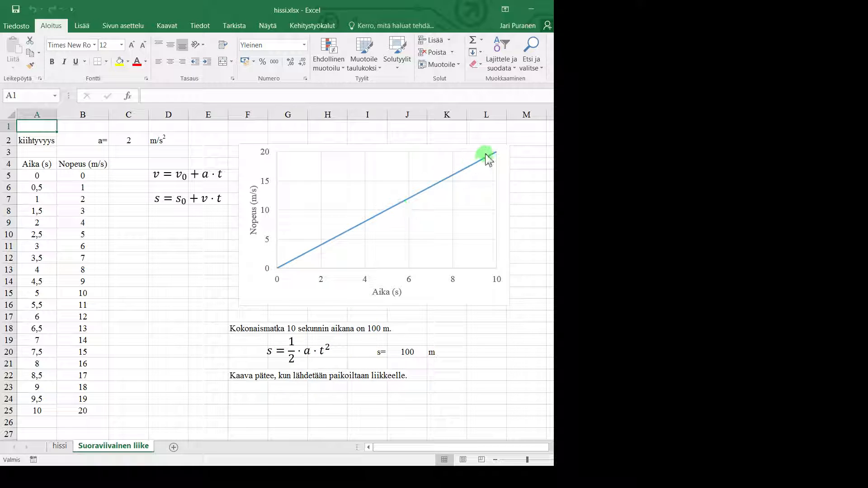
{"action": "left_click", "coordinate": [400, 356]}
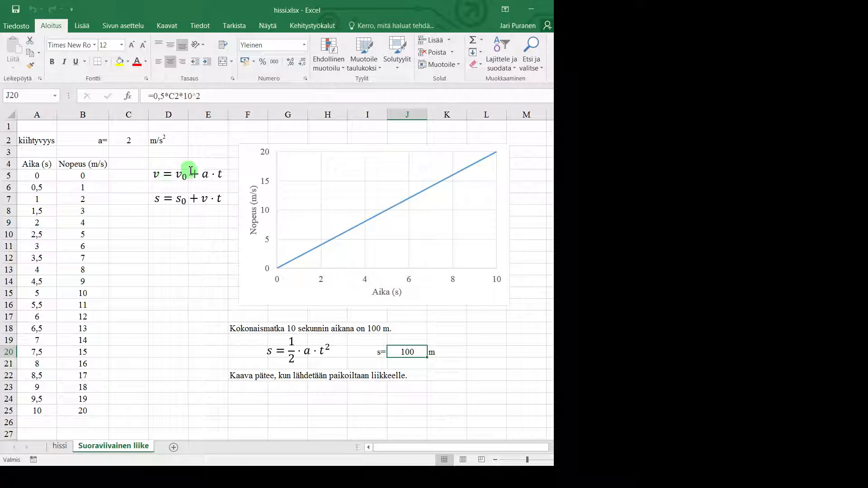
{"action": "left_click", "coordinate": [62, 446]}
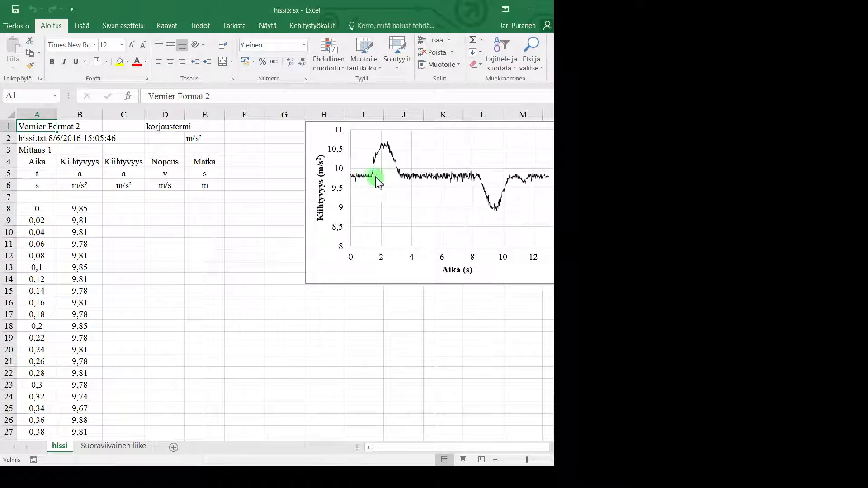
{"action": "mouse_move", "coordinate": [413, 178]}
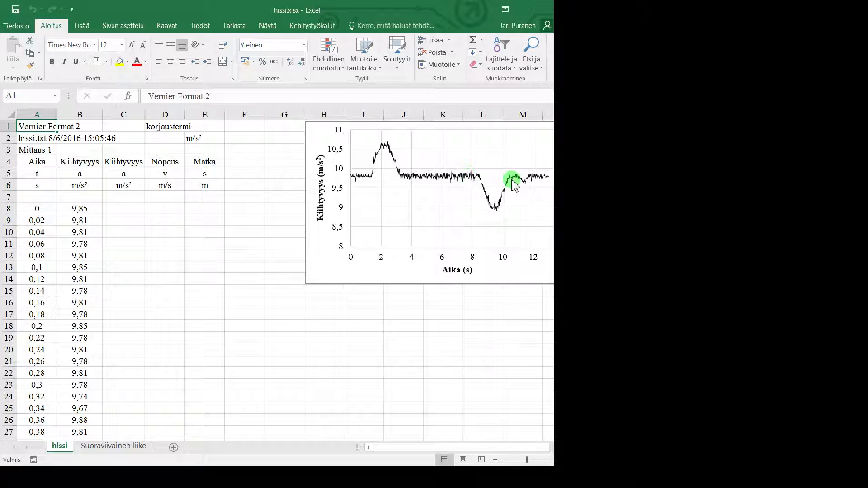
{"action": "mouse_move", "coordinate": [513, 182]}
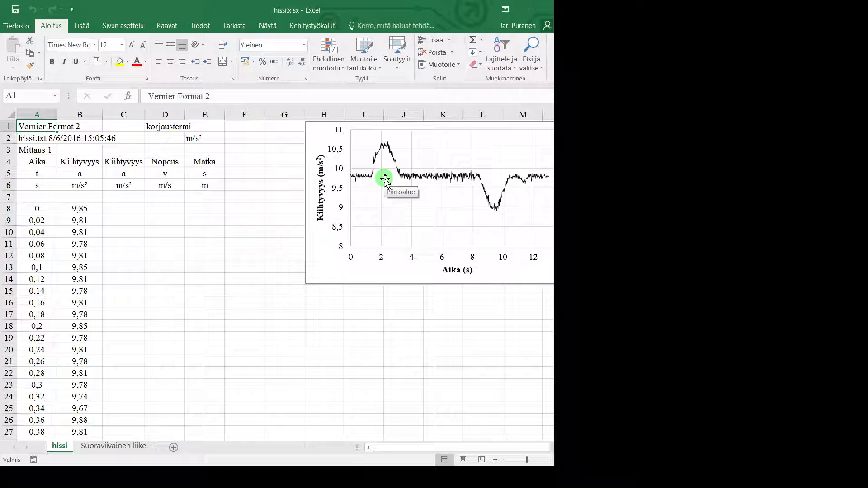
Copy the velocity and distance equation text boxes from the Suoraviivainen liike sheet and paste them at F3 on the hissi sheet.
{"action": "left_click", "coordinate": [114, 446]}
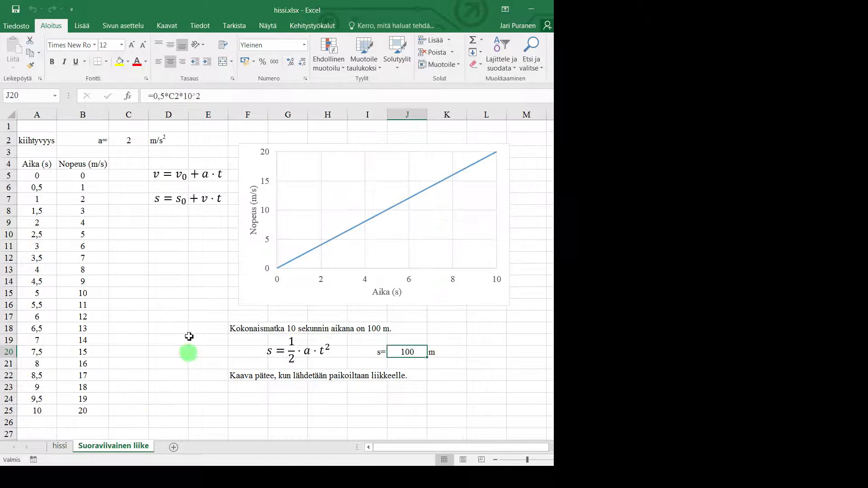
{"action": "left_click", "coordinate": [189, 173]}
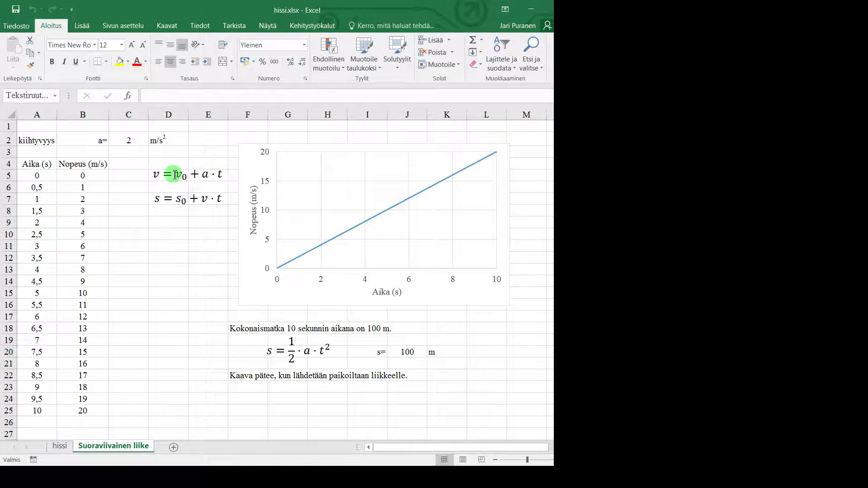
{"action": "left_click", "coordinate": [176, 199]}
{"action": "left_click", "coordinate": [169, 190]}
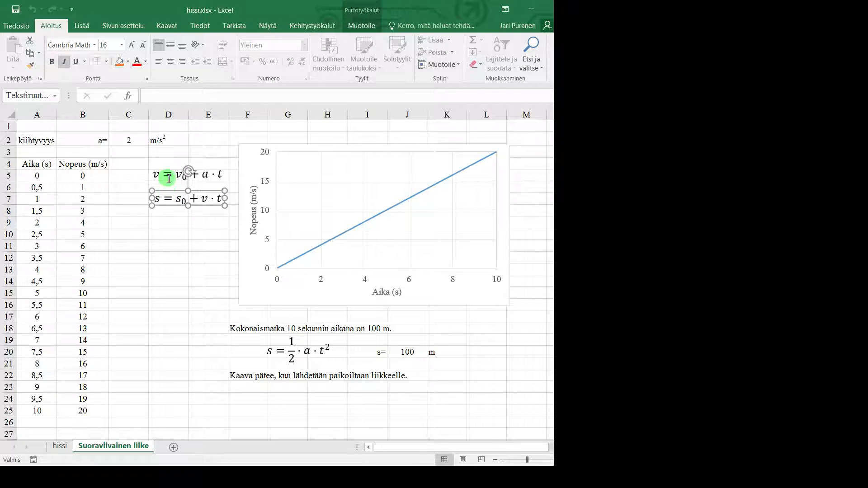
{"action": "left_click", "coordinate": [168, 174], "text": "shift"}
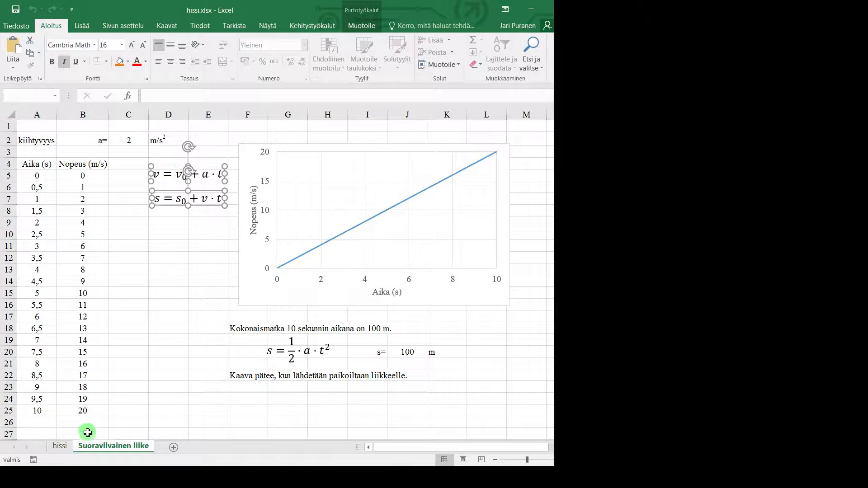
{"action": "left_click", "coordinate": [62, 447]}
{"action": "left_click", "coordinate": [239, 150]}
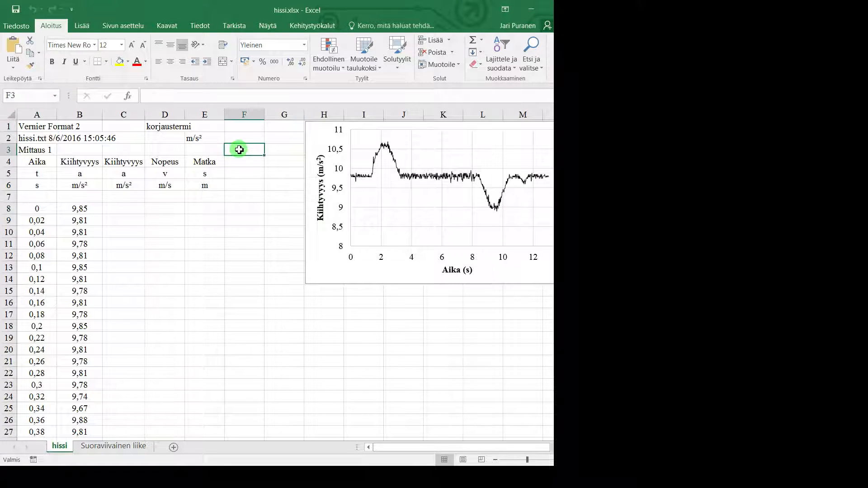
{"action": "key", "text": "ctrl+v"}
{"action": "left_click", "coordinate": [242, 231]}
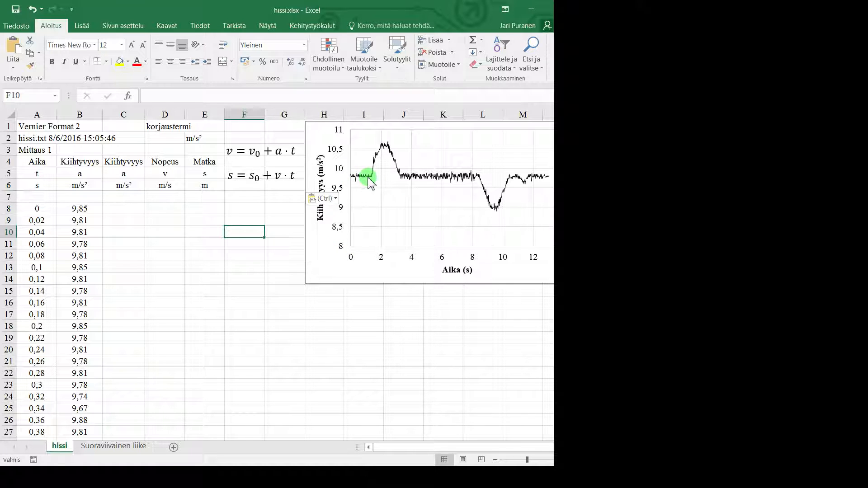
Enter 9,802 as the korjaustermi correction value in cell D2.
{"action": "left_click", "coordinate": [171, 139]}
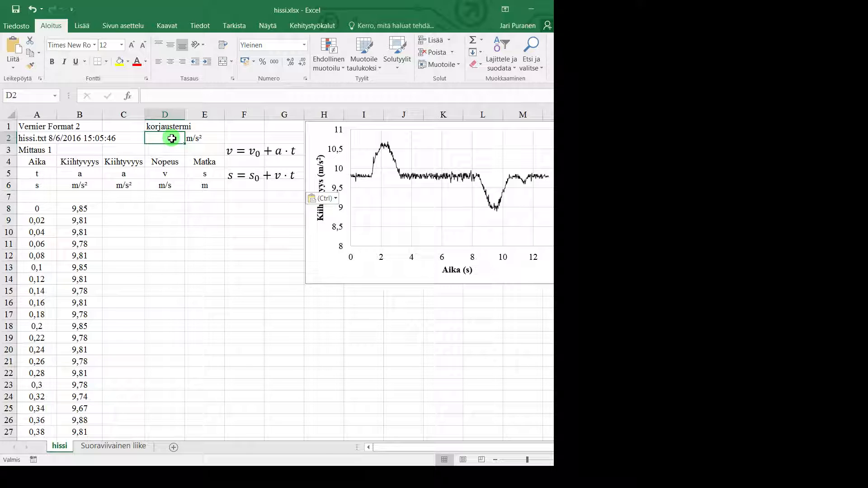
{"action": "type", "text": "9,802"}
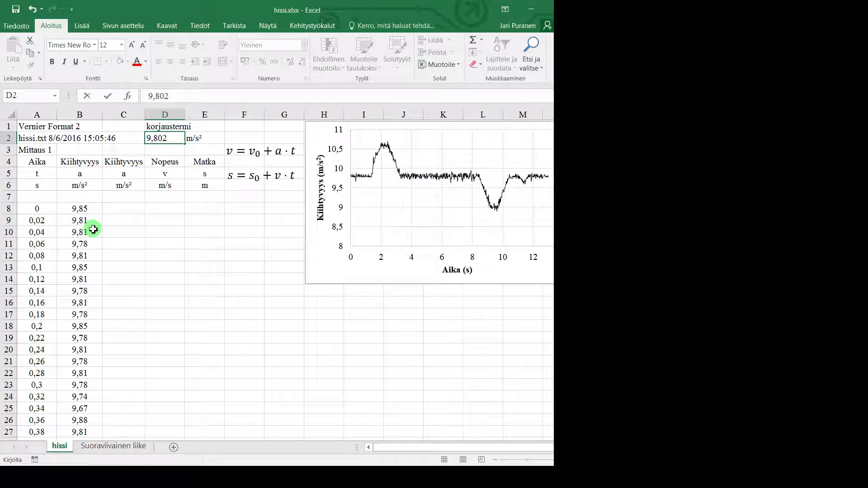
{"action": "key", "text": "Return"}
Enter the corrected acceleration formula =B8-D2 in C8 and fill it down through C13.
{"action": "left_click", "coordinate": [119, 207]}
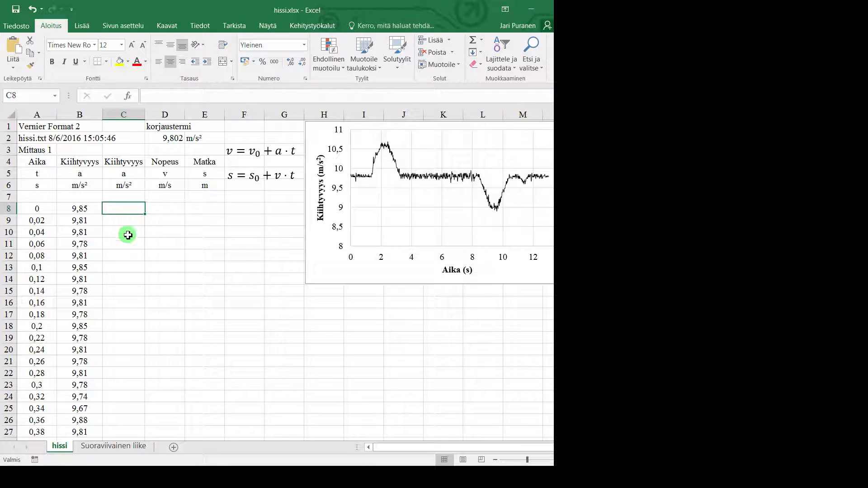
{"action": "type", "text": "="}
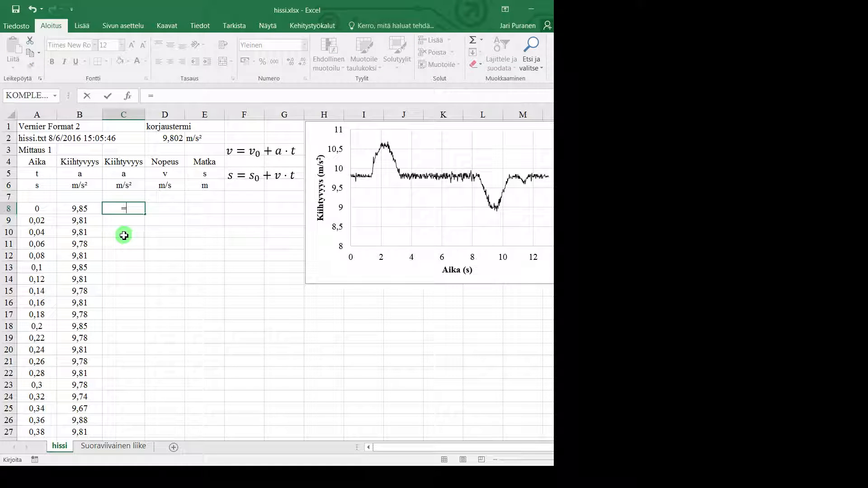
{"action": "left_click", "coordinate": [84, 211]}
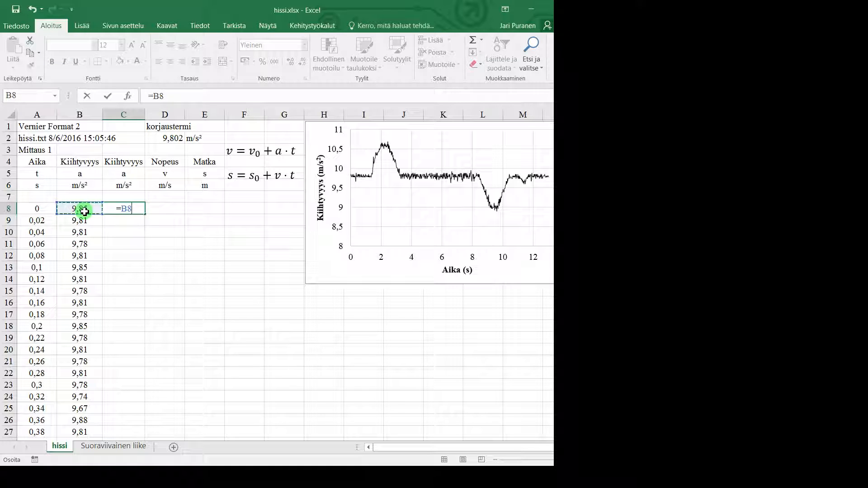
{"action": "type", "text": "-"}
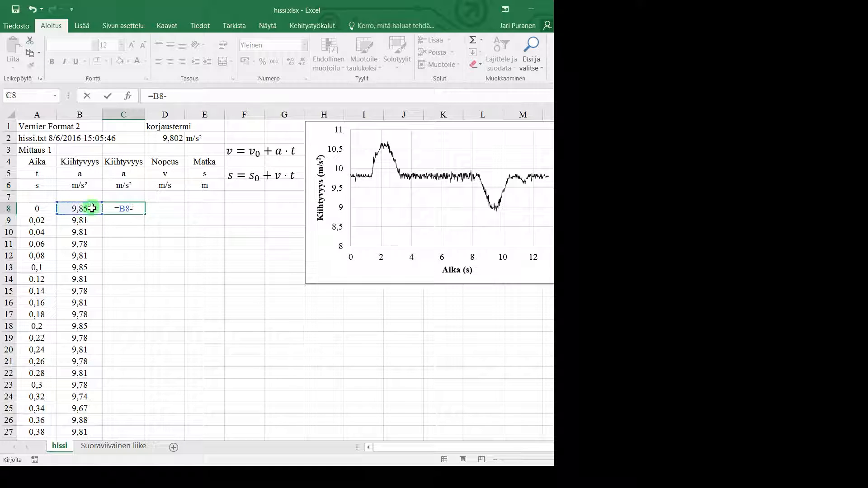
{"action": "left_click", "coordinate": [164, 139]}
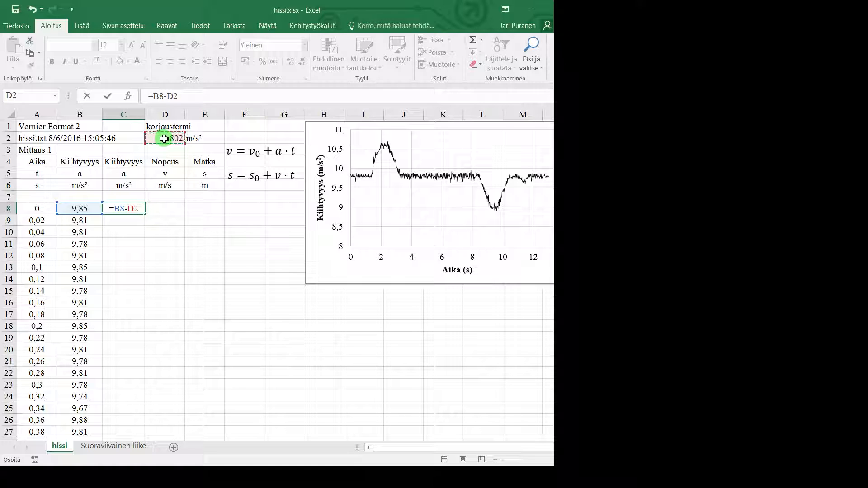
{"action": "key", "text": "Return"}
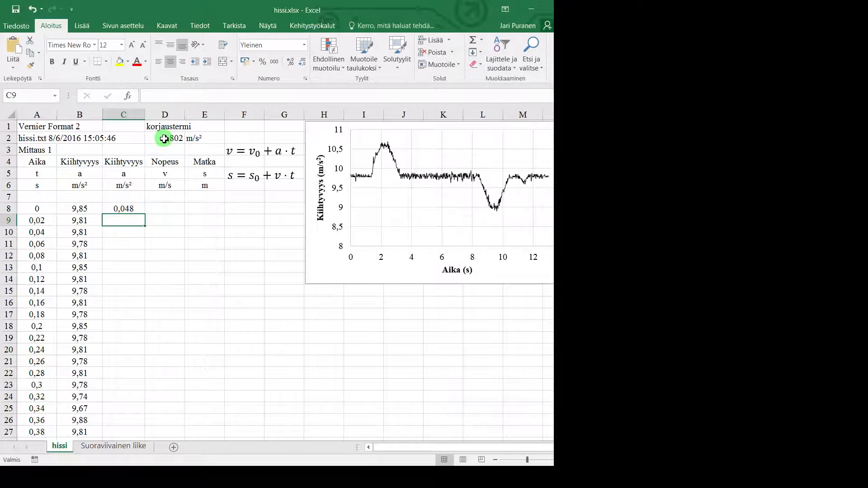
{"action": "left_click", "coordinate": [126, 210]}
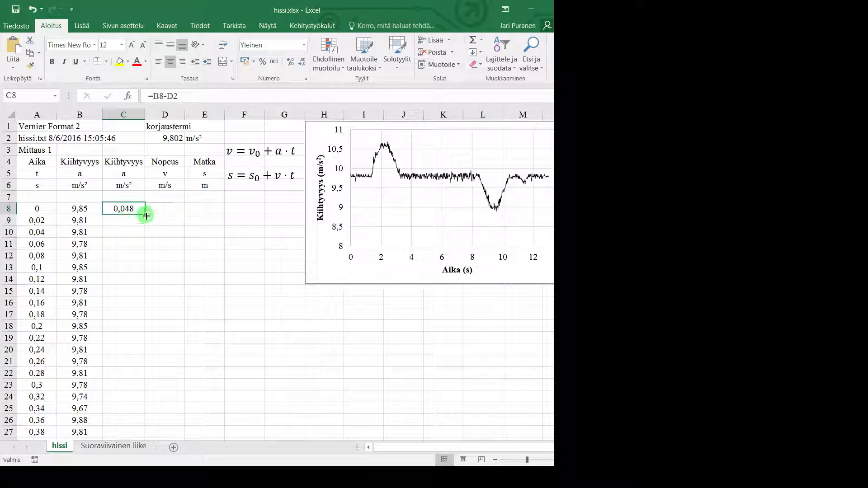
{"action": "left_click_drag", "start_coordinate": [146, 215], "coordinate": [142, 271]}
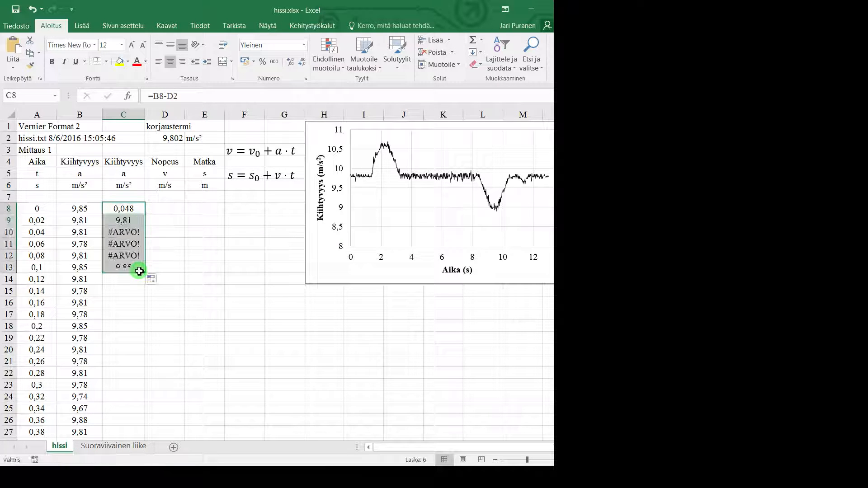
Inspect the formulas in C8 to C13 to compare how their cell references shift from row to row.
{"action": "left_click", "coordinate": [131, 221]}
{"action": "left_click", "coordinate": [129, 233]}
{"action": "left_click", "coordinate": [126, 245]}
{"action": "left_click", "coordinate": [125, 256]}
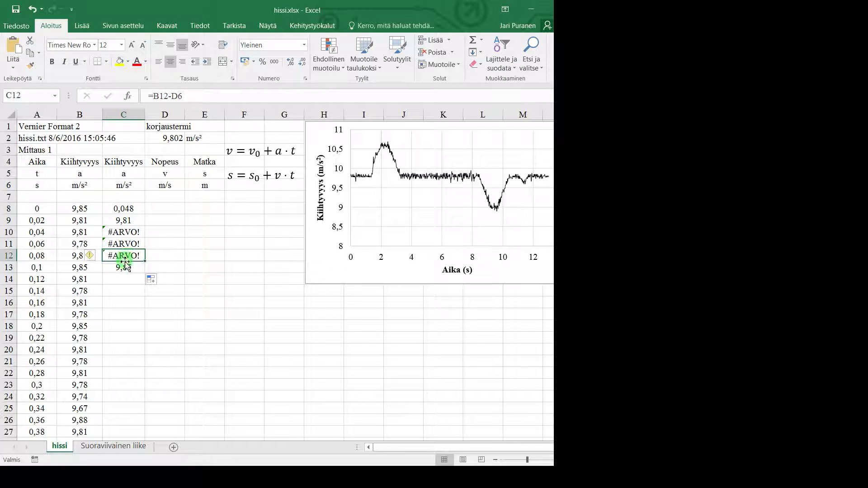
{"action": "left_click", "coordinate": [125, 267]}
{"action": "left_click", "coordinate": [124, 209]}
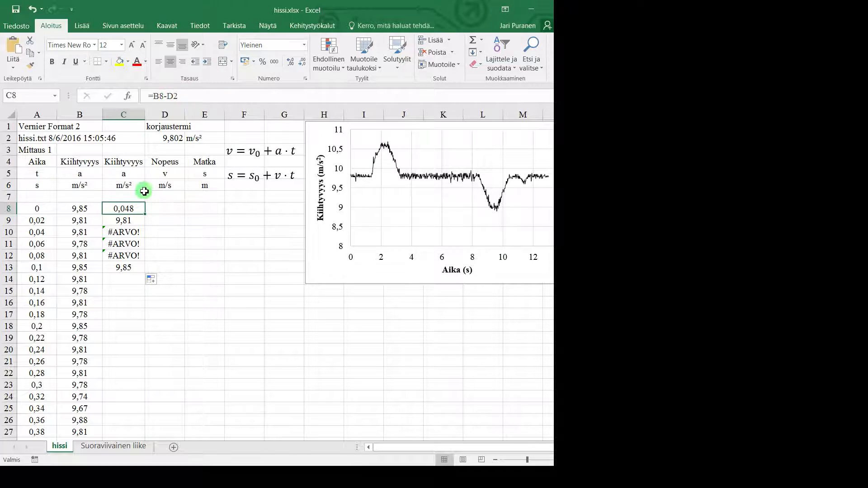
{"action": "left_click", "coordinate": [131, 221]}
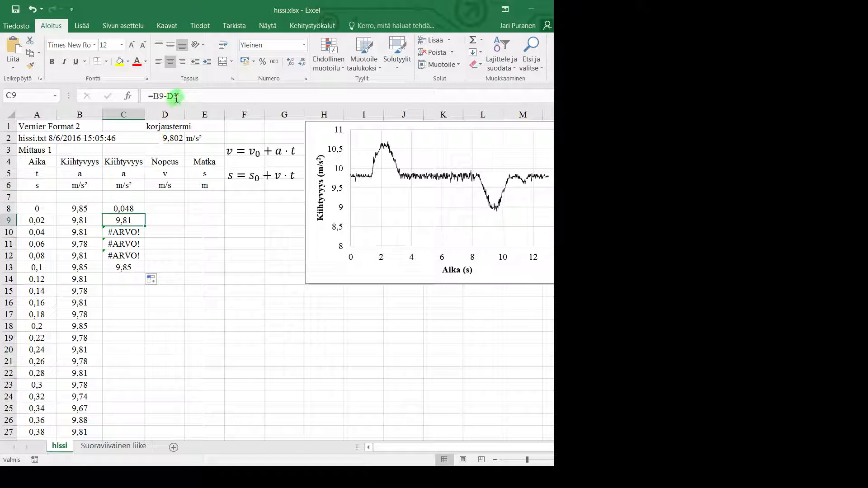
{"action": "left_click", "coordinate": [124, 209]}
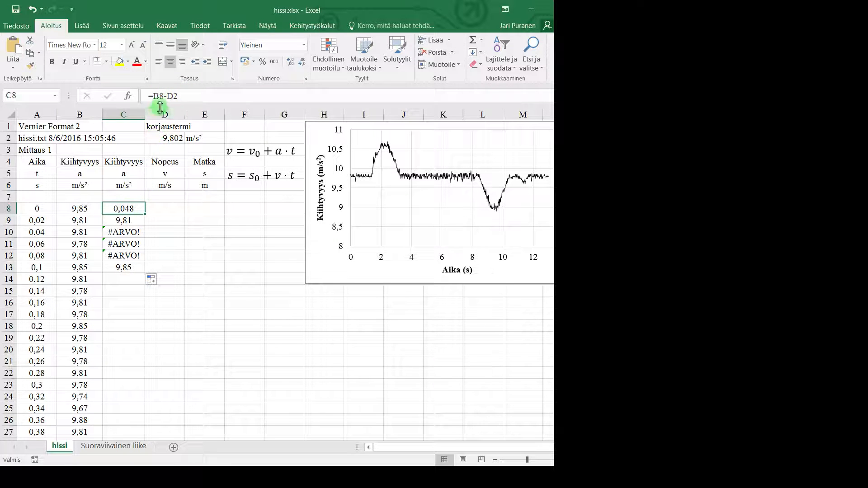
{"action": "left_click", "coordinate": [129, 222]}
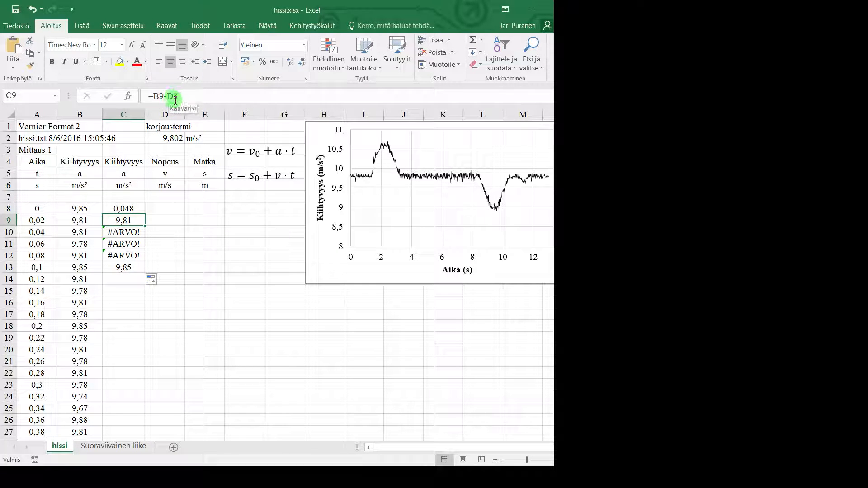
{"action": "left_click", "coordinate": [127, 231]}
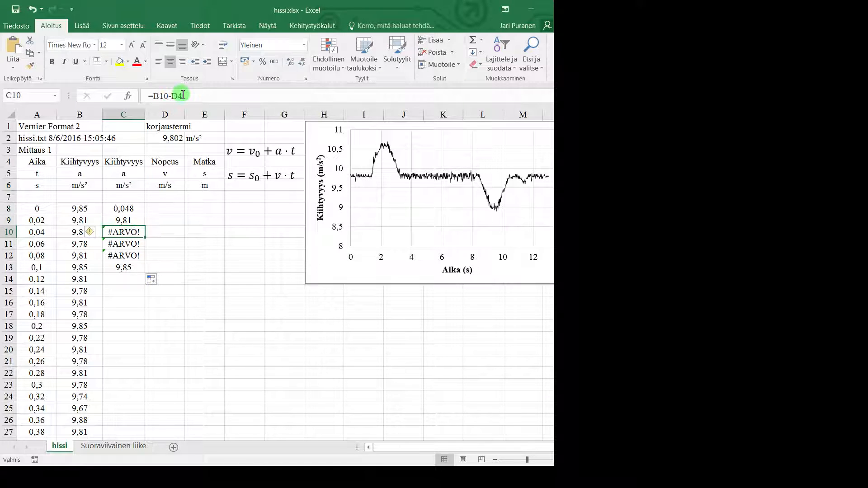
Make the D2 reference in C8 absolute so the formula reads =B8-$D$2.
{"action": "left_click", "coordinate": [113, 209]}
{"action": "left_click", "coordinate": [178, 95]}
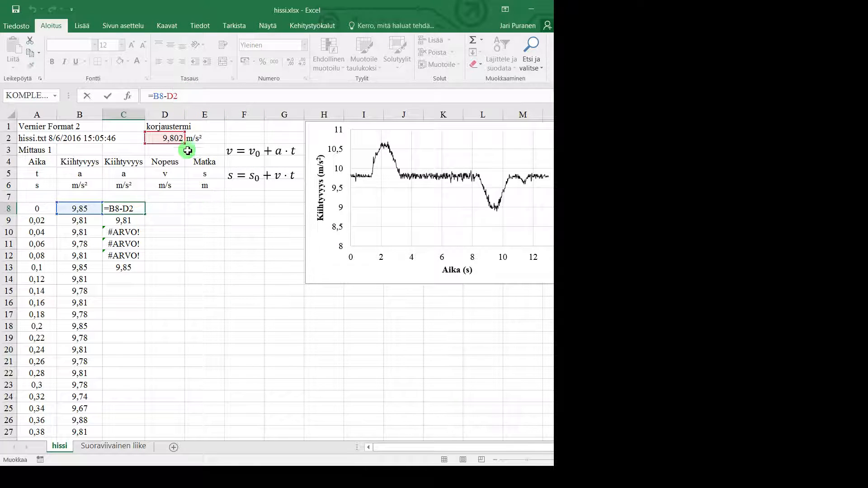
{"action": "left_click", "coordinate": [180, 96]}
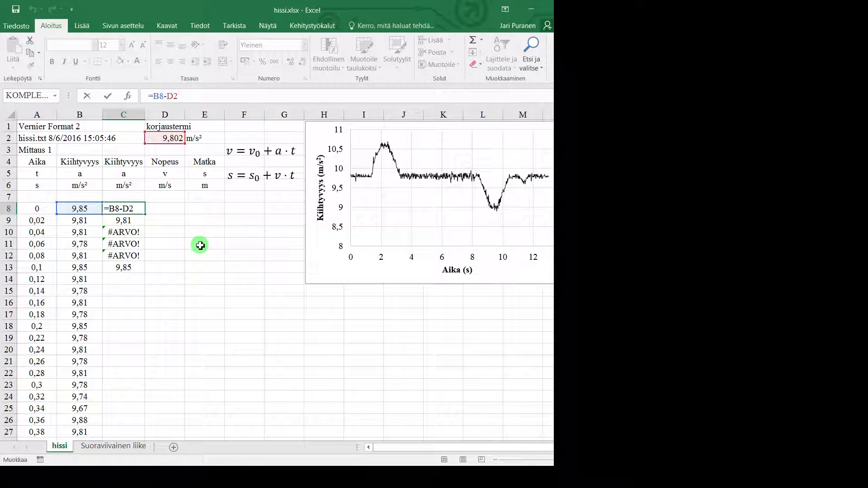
{"action": "key", "text": "F4"}
{"action": "key", "text": "Return"}
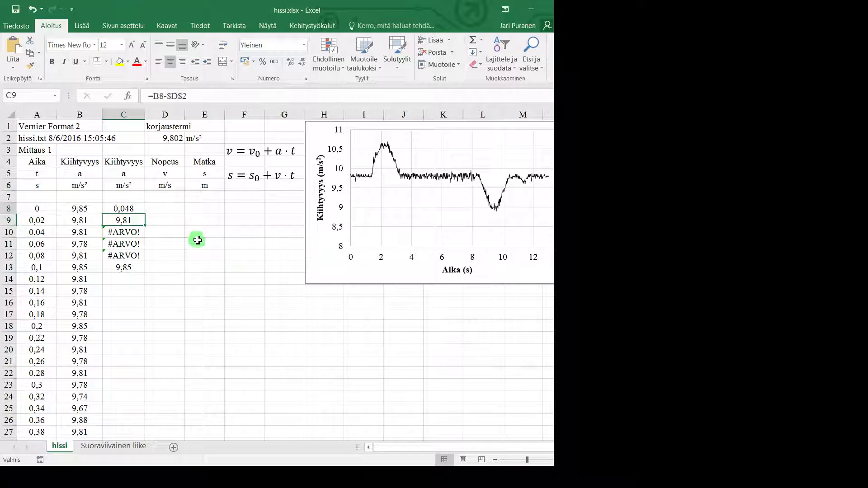
Fill the absolute-reference formula from C8 down through C13 and check the formulas in C9 to C13.
{"action": "left_click", "coordinate": [139, 211]}
{"action": "left_click_drag", "start_coordinate": [145, 214], "coordinate": [146, 273]}
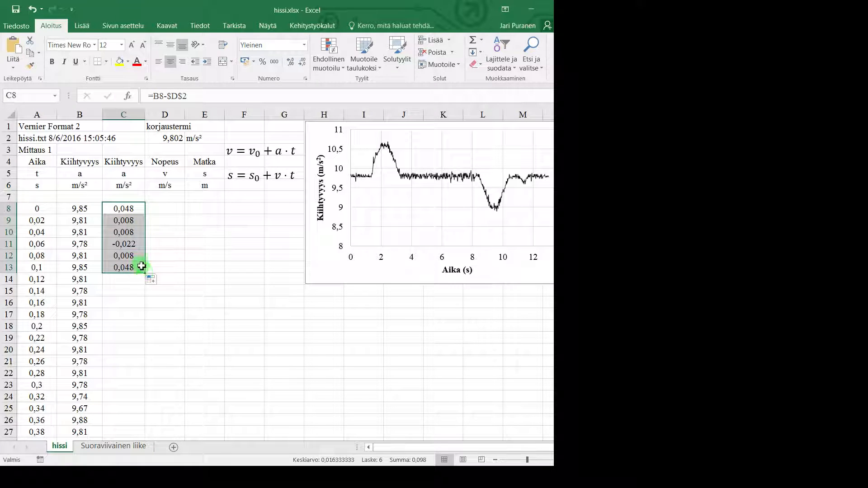
{"action": "left_click", "coordinate": [121, 220]}
{"action": "left_click", "coordinate": [123, 233]}
{"action": "left_click", "coordinate": [122, 243]}
{"action": "left_click", "coordinate": [122, 253]}
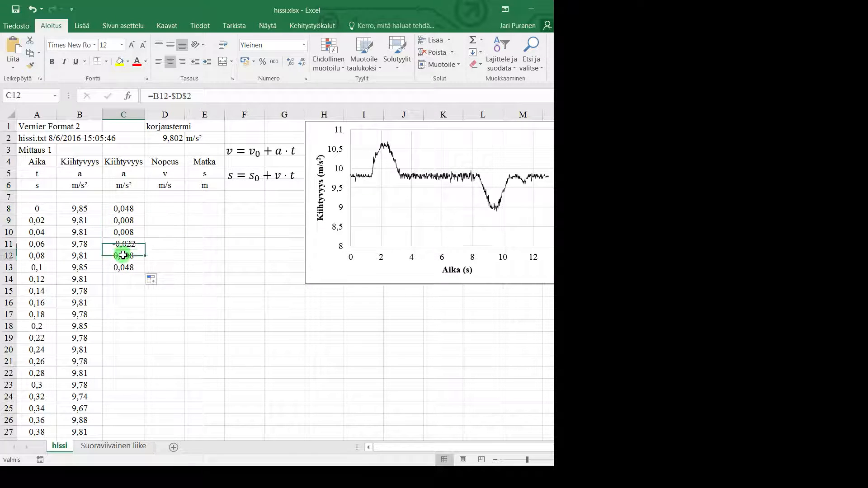
{"action": "left_click", "coordinate": [122, 267]}
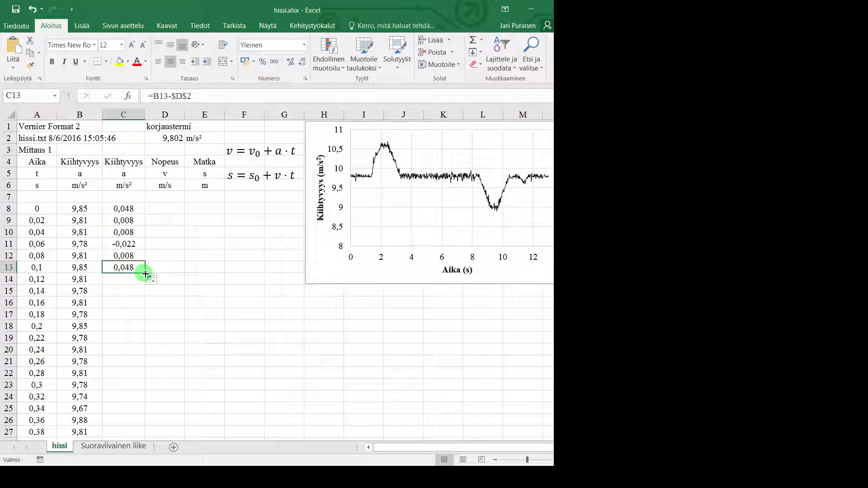
Extend the corrected acceleration formula from C13 down through C20 and compare the formulas in C8 and C20.
{"action": "left_click_drag", "start_coordinate": [145, 273], "coordinate": [145, 358]}
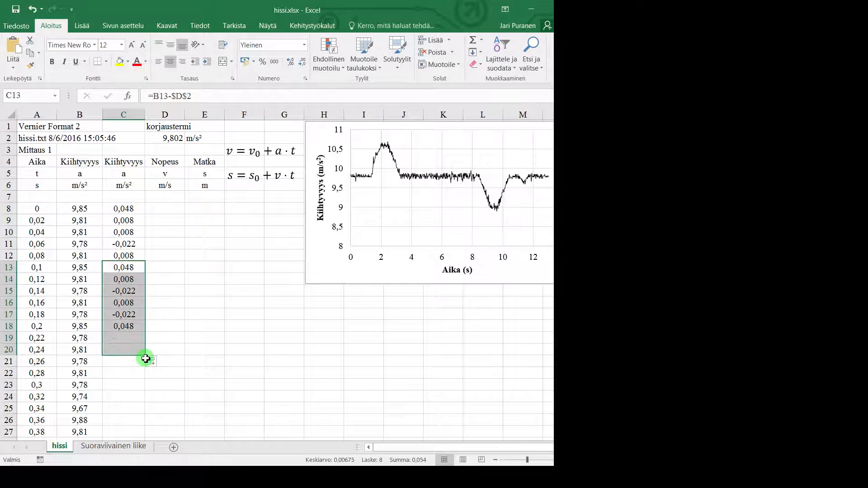
{"action": "scroll", "coordinate": [146, 359], "scroll_direction": "down", "scroll_amount": 6}
{"action": "scroll", "coordinate": [146, 359], "scroll_direction": "up", "scroll_amount": 4}
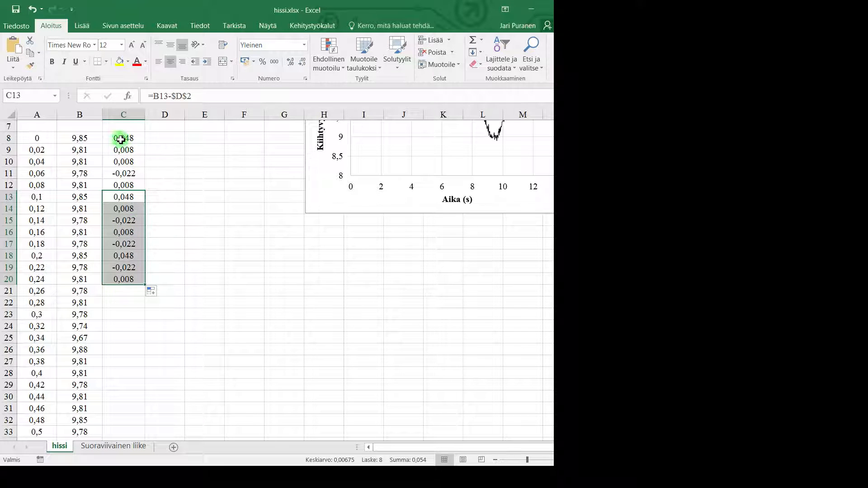
{"action": "left_click", "coordinate": [121, 140]}
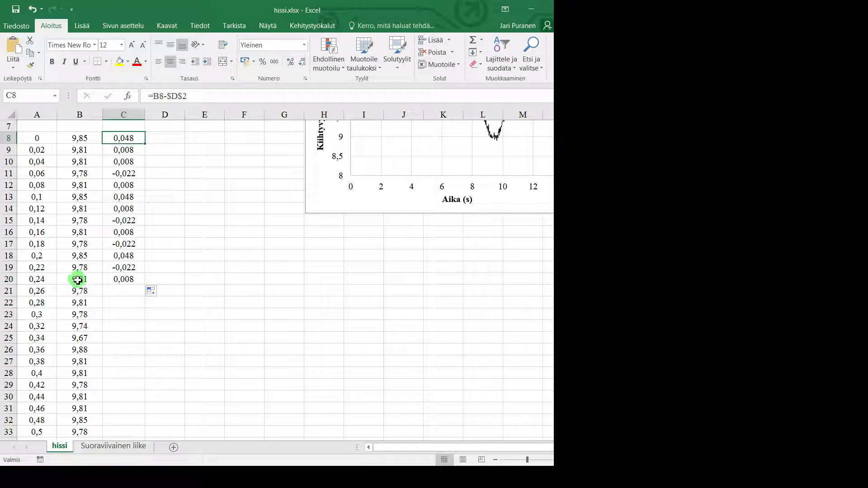
{"action": "left_click", "coordinate": [117, 278]}
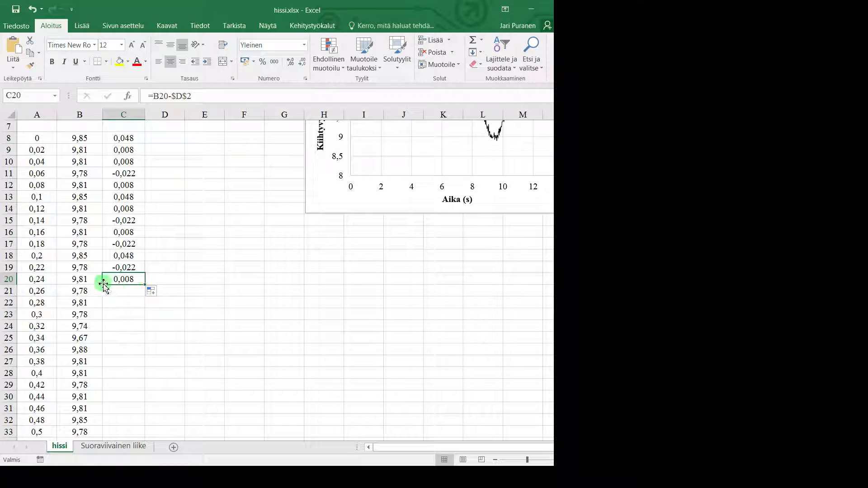
Clear C9:C20, fill the C8 formula down the entire data column at once, and check the filled rows.
{"action": "left_click_drag", "start_coordinate": [130, 150], "coordinate": [130, 281]}
{"action": "key", "text": "Delete"}
{"action": "left_click", "coordinate": [122, 139]}
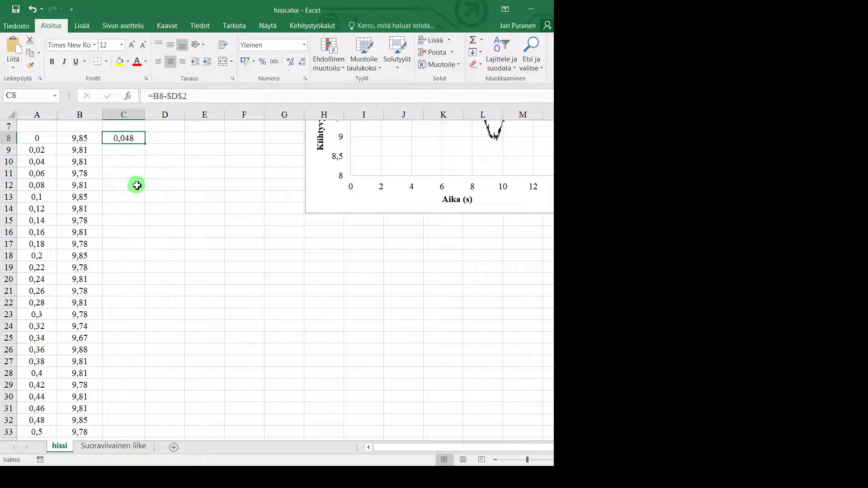
{"action": "double_click", "coordinate": [146, 144]}
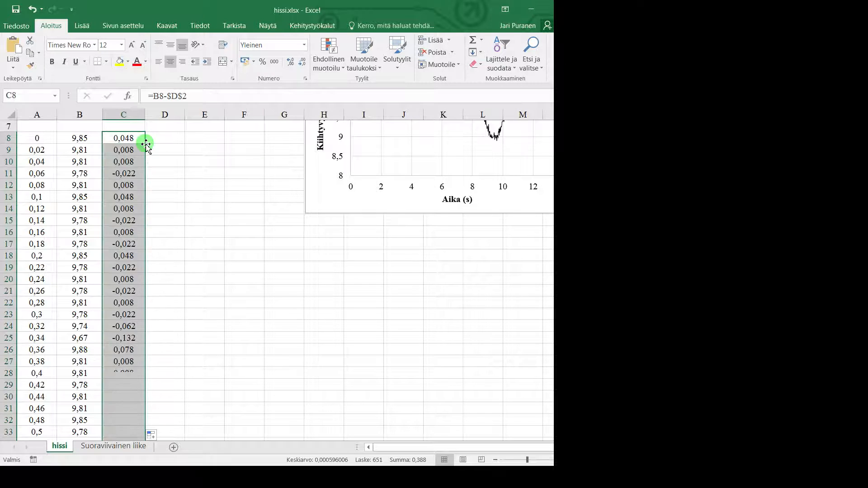
{"action": "scroll", "coordinate": [131, 269], "scroll_direction": "down", "scroll_amount": 6}
{"action": "scroll", "coordinate": [124, 267], "scroll_direction": "down", "scroll_amount": 20}
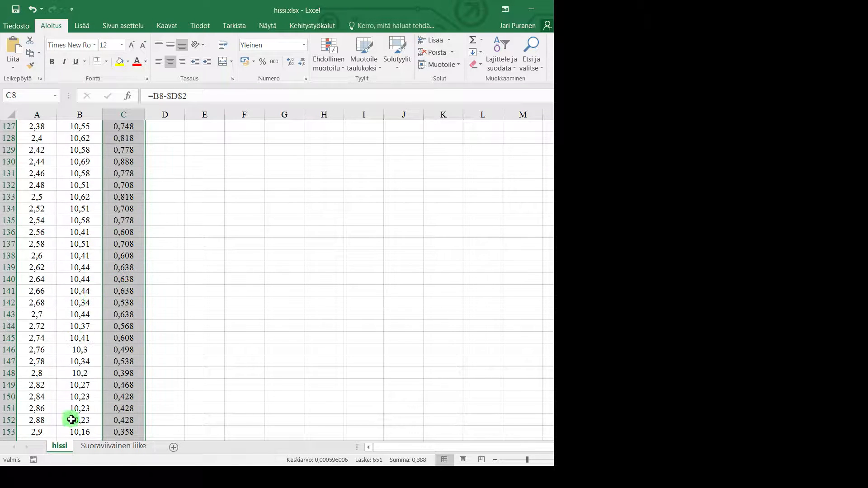
{"action": "scroll", "coordinate": [89, 317], "scroll_direction": "down", "scroll_amount": 8}
{"action": "scroll", "coordinate": [88, 317], "scroll_direction": "down", "scroll_amount": 15}
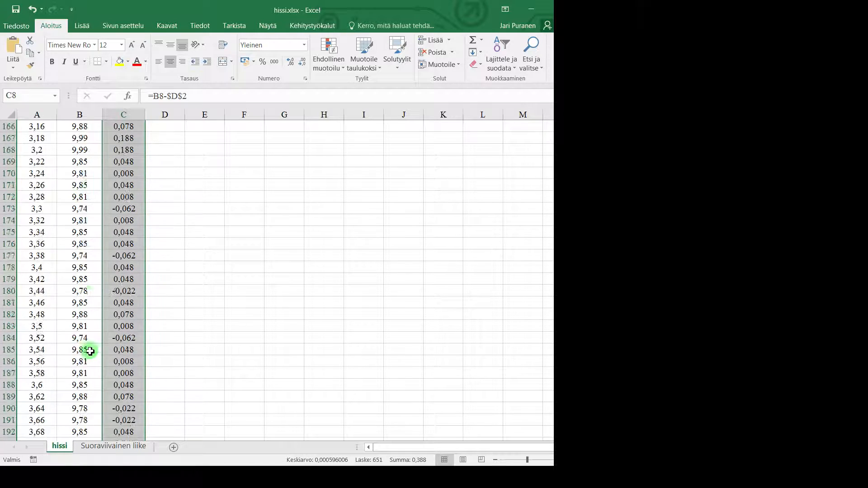
{"action": "left_click", "coordinate": [180, 261]}
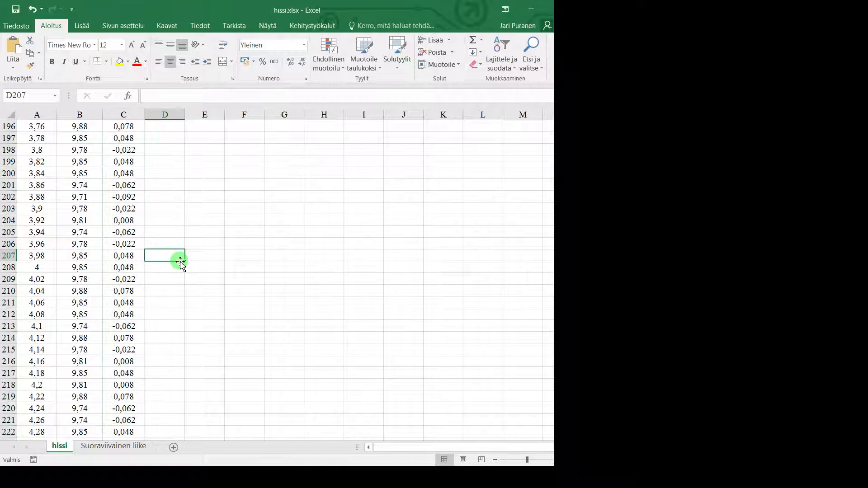
{"action": "key", "text": "ctrl+Home"}
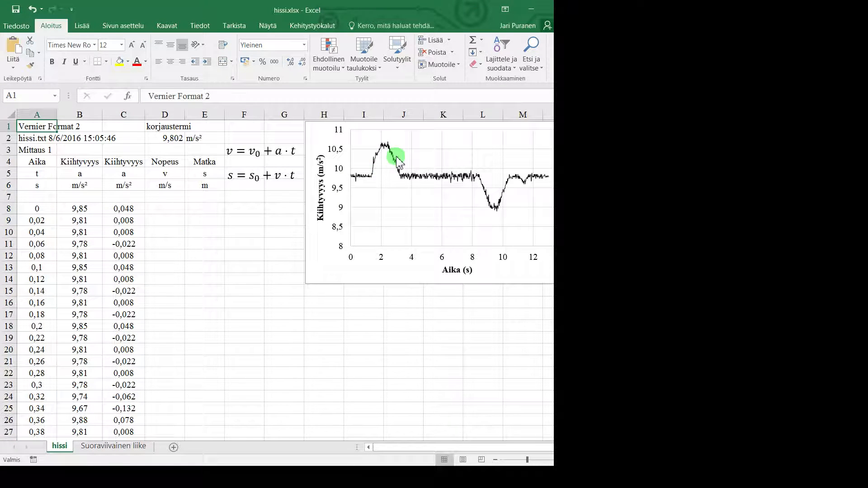
Reset the minimum bound of the chart's vertical acceleration axis to automatic.
{"action": "left_click", "coordinate": [410, 176]}
{"action": "double_click", "coordinate": [340, 188]}
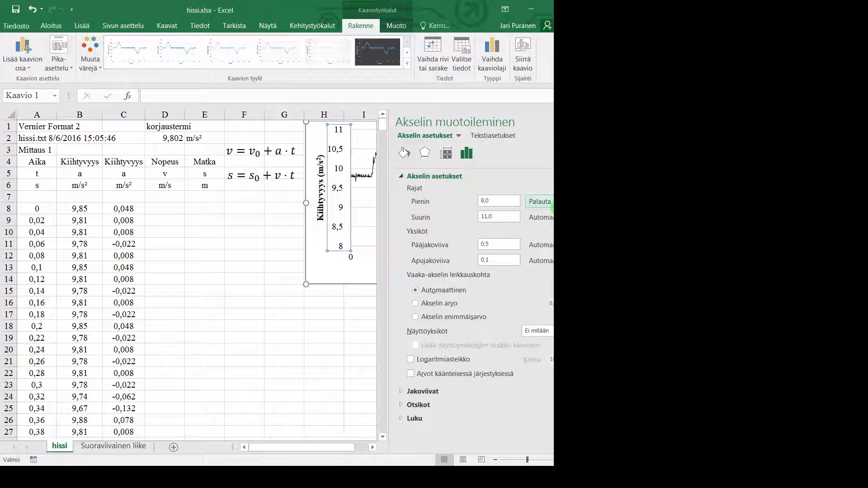
{"action": "left_click", "coordinate": [550, 204]}
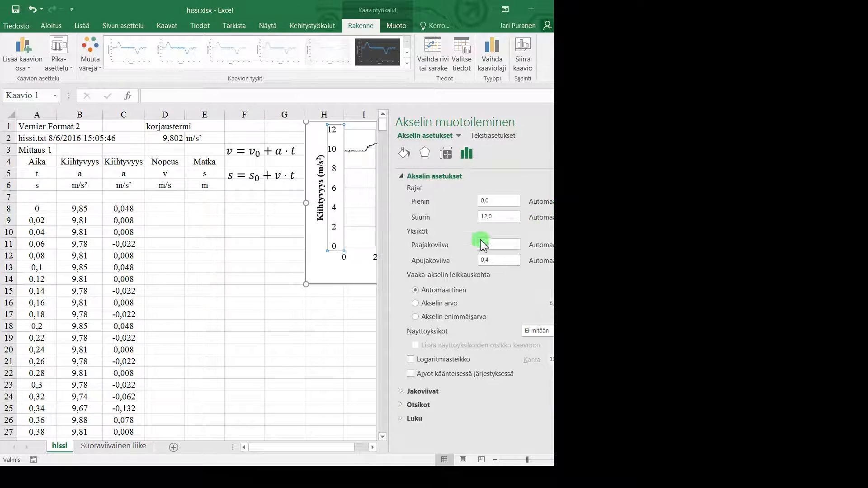
{"action": "left_click", "coordinate": [586, 122]}
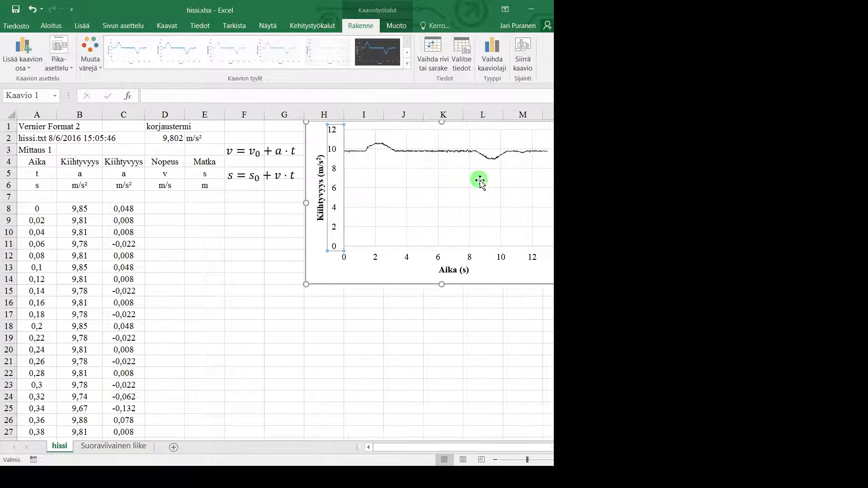
Shift the chart series' value range from column B to the corrected accelerations in C8:C758.
{"action": "left_click", "coordinate": [397, 152]}
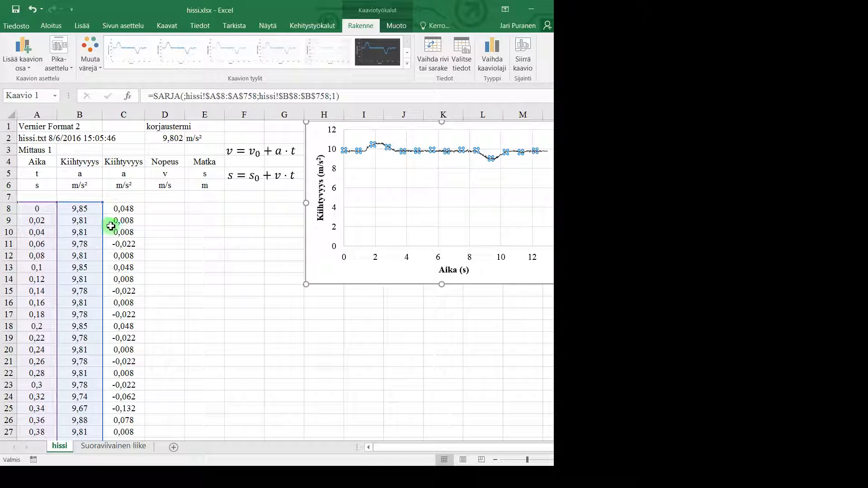
{"action": "left_click_drag", "start_coordinate": [104, 222], "coordinate": [104, 224]}
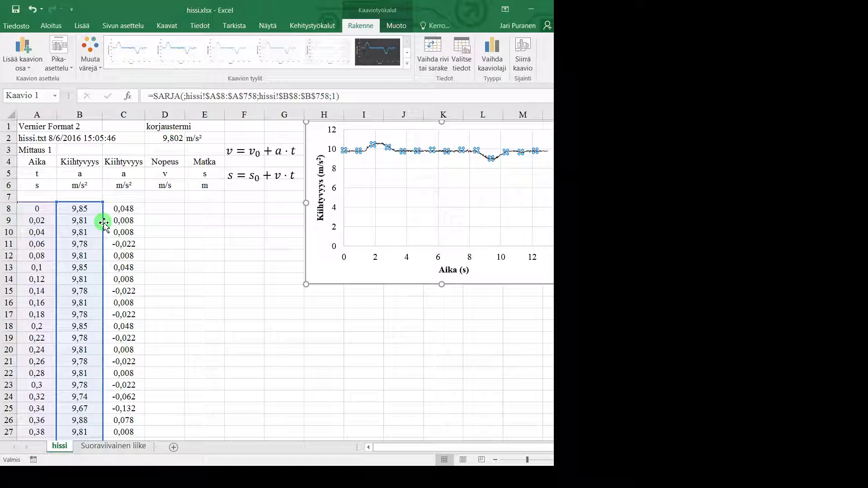
{"action": "left_click_drag", "start_coordinate": [105, 224], "coordinate": [114, 221]}
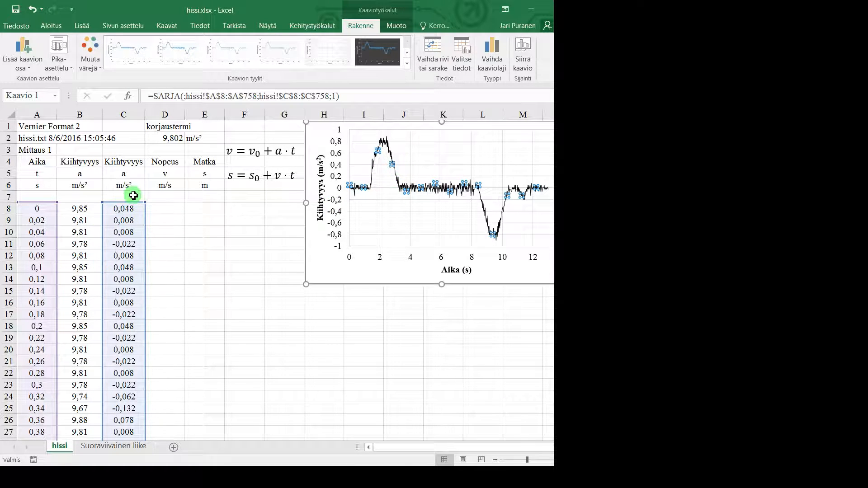
Enter 0 as the initial velocity in cell D8 of the Nopeus column.
{"action": "left_click", "coordinate": [165, 212]}
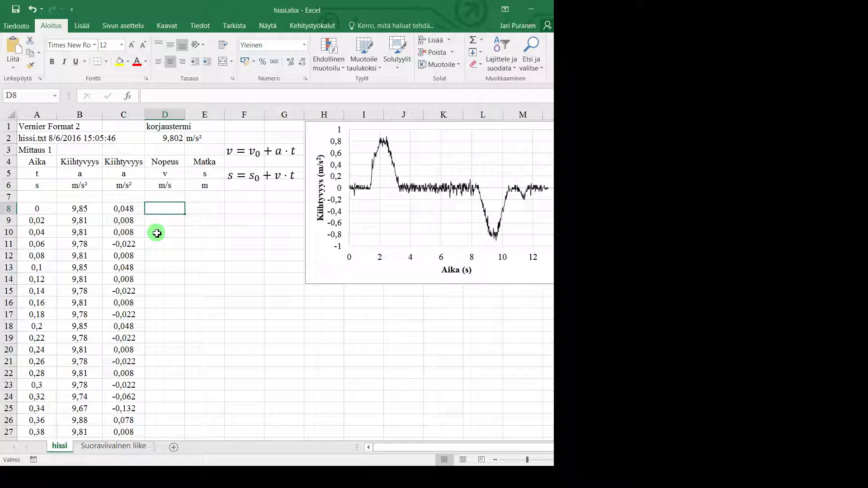
{"action": "type", "text": "0"}
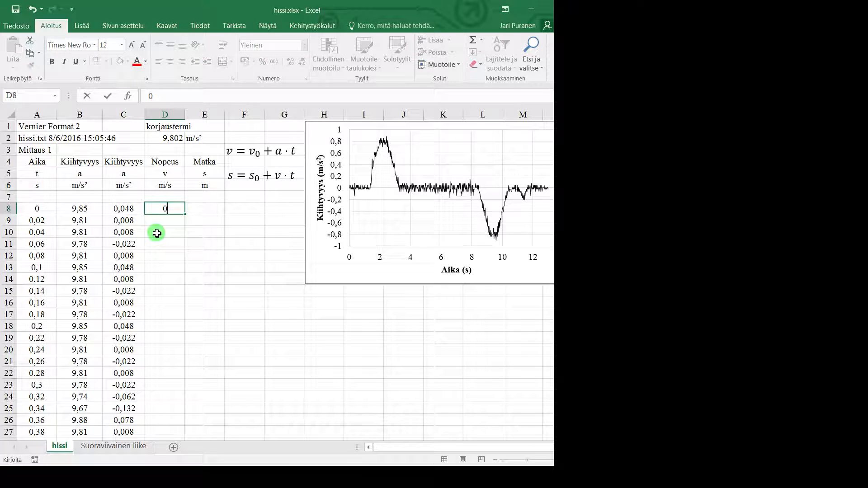
{"action": "key", "text": "Return"}
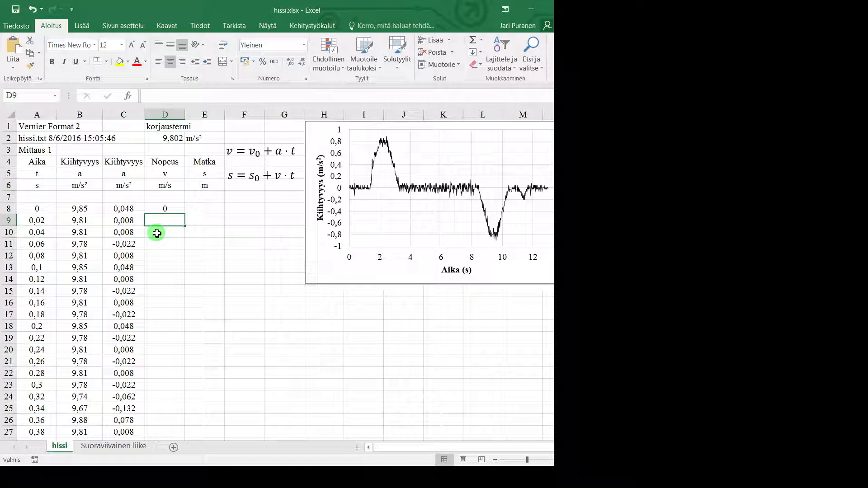
Enter the velocity formula =D8+C9*0,02 in D9 and review it.
{"action": "type", "text": "="}
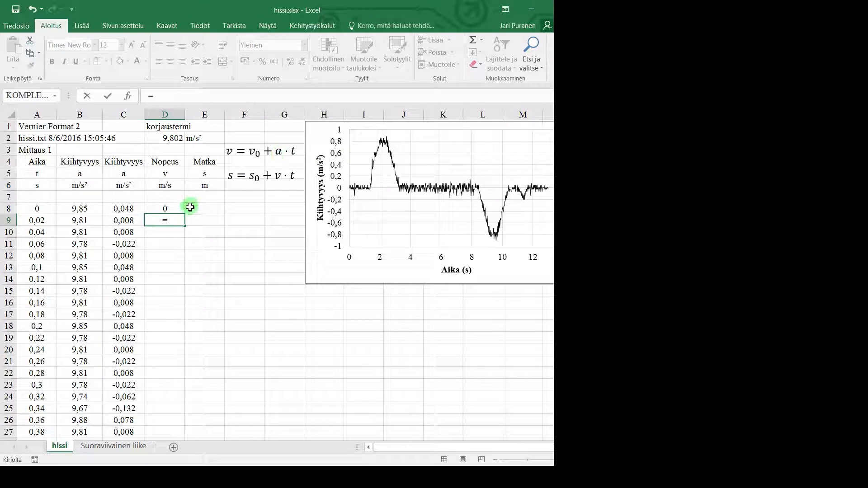
{"action": "left_click", "coordinate": [174, 209]}
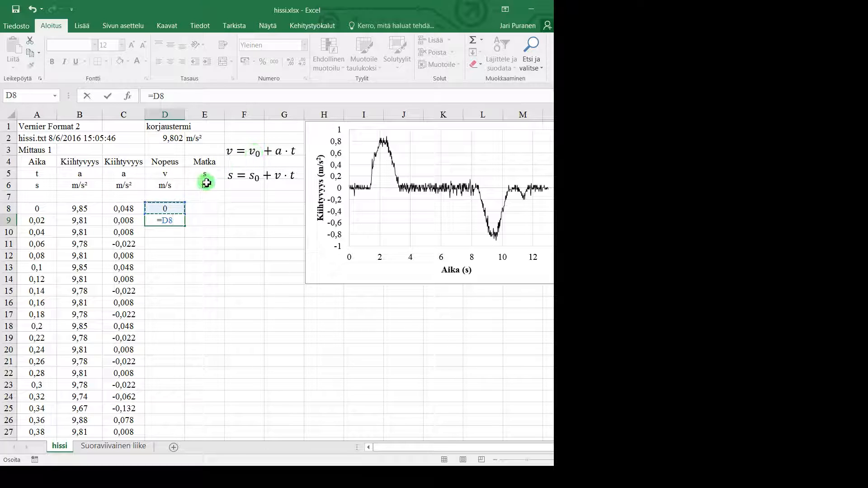
{"action": "type", "text": "+"}
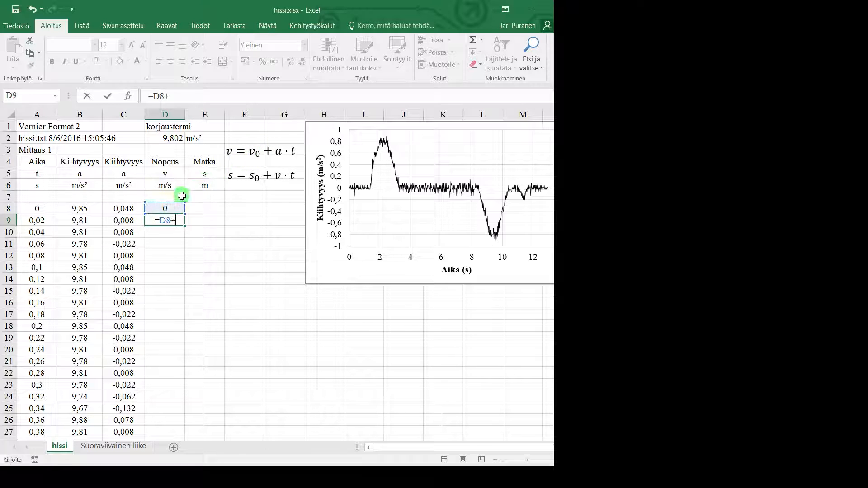
{"action": "left_click", "coordinate": [126, 221]}
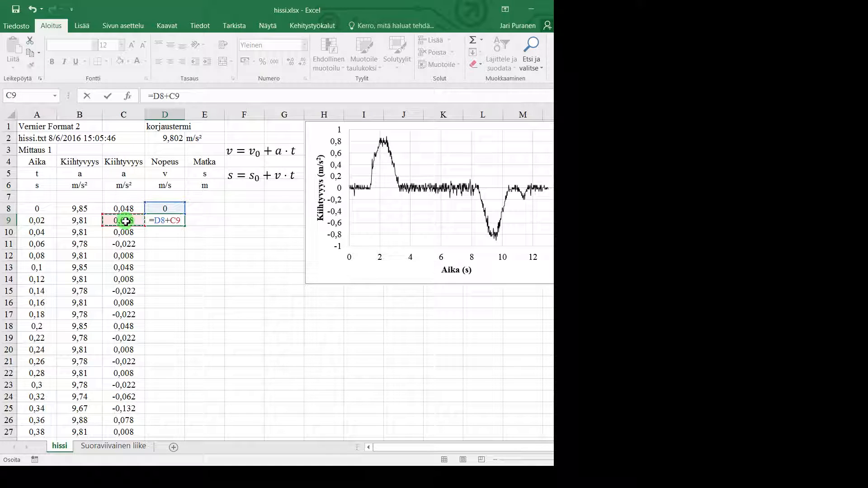
{"action": "type", "text": "*"}
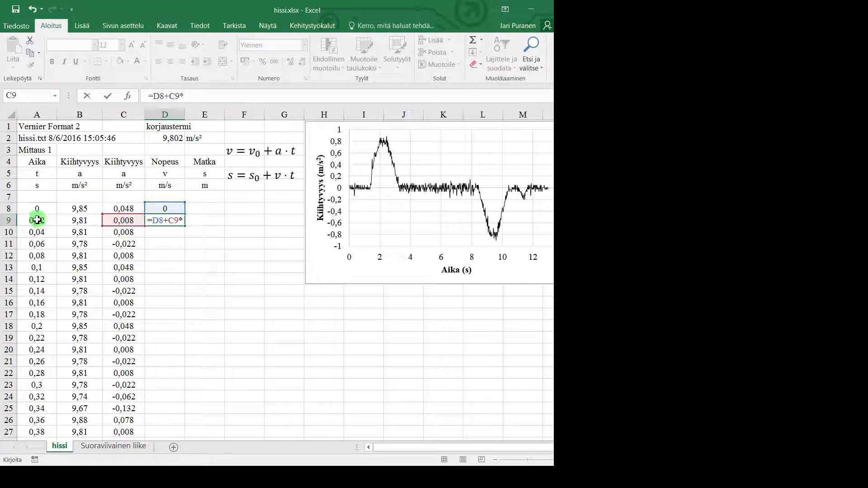
{"action": "type", "text": "0"}
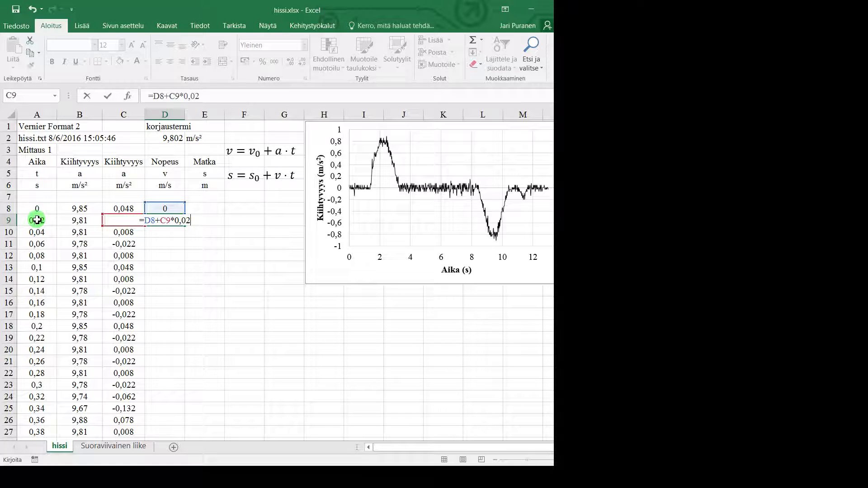
{"action": "type", "text": ",02"}
{"action": "key", "text": "Return"}
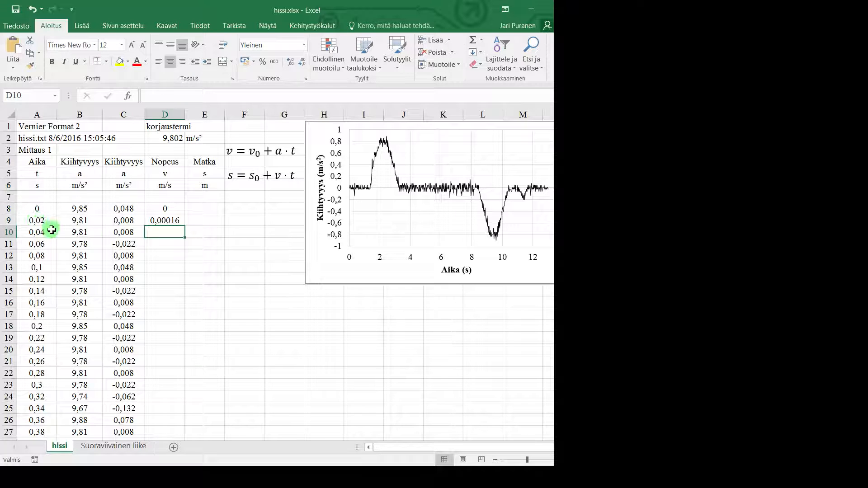
{"action": "left_click", "coordinate": [165, 219]}
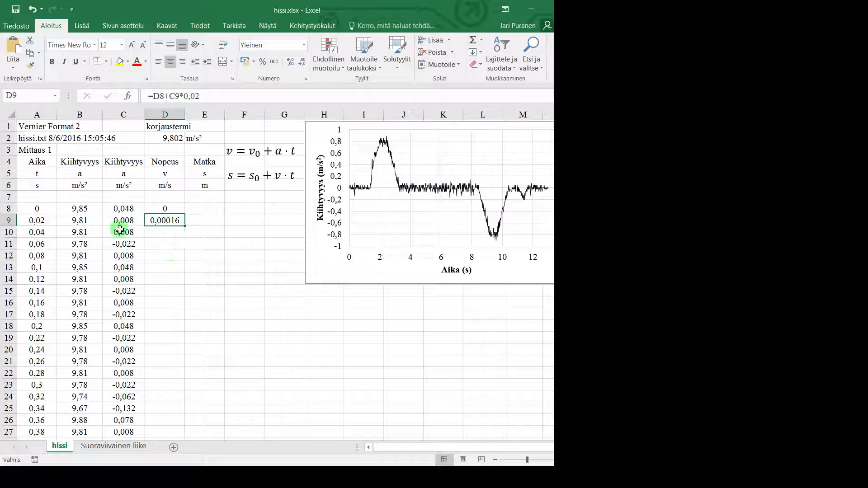
Enter the velocity formula =D9+C10*0,02 in cell D10 of the Nopeus column.
{"action": "left_click", "coordinate": [173, 233]}
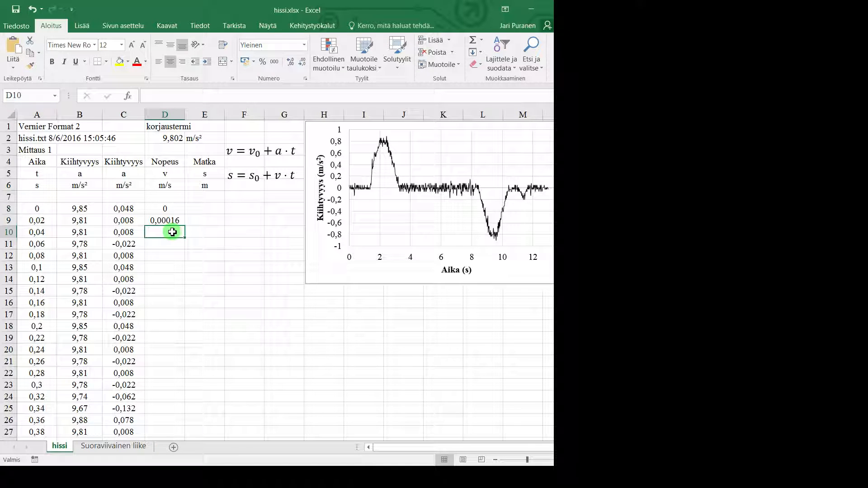
{"action": "type", "text": "="}
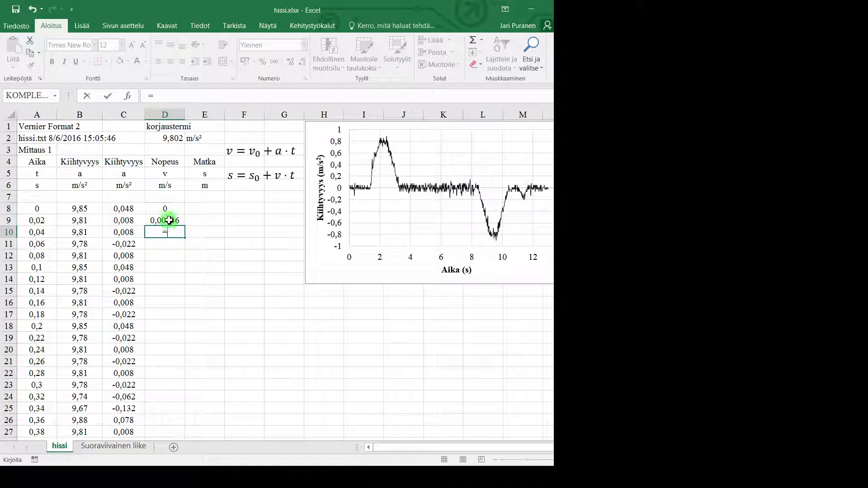
{"action": "left_click", "coordinate": [170, 221]}
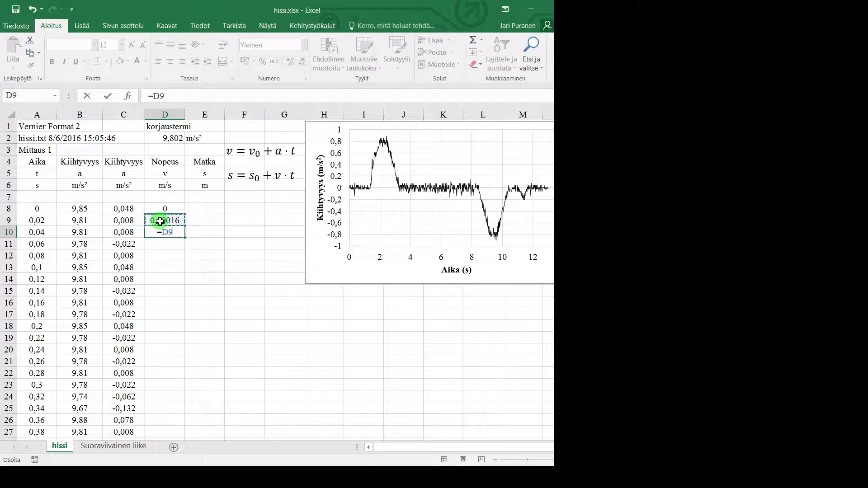
{"action": "left_click", "coordinate": [125, 233]}
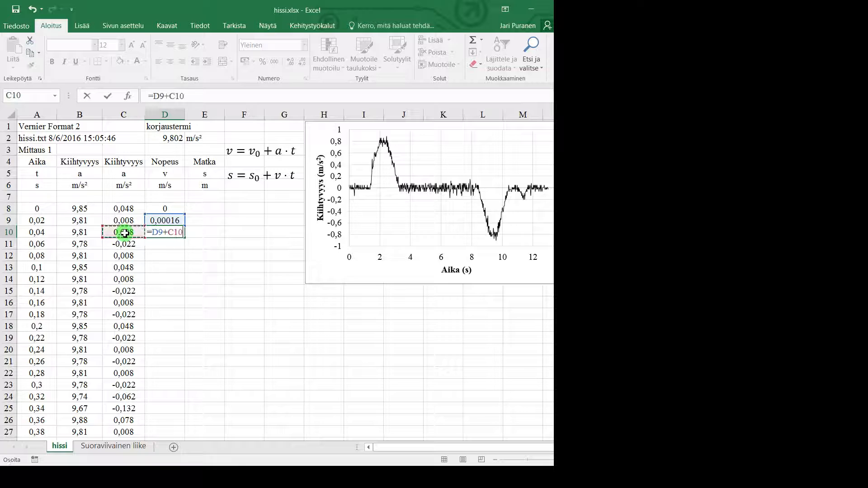
{"action": "type", "text": "*"}
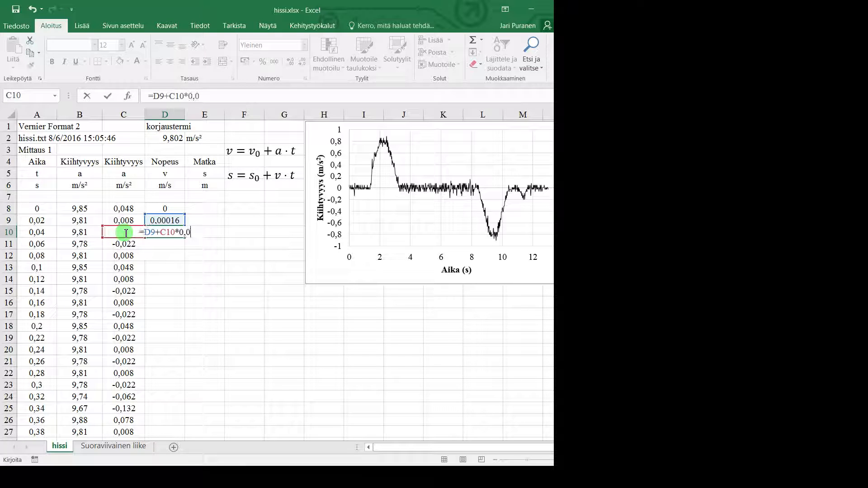
{"action": "type", "text": "0,02"}
{"action": "key", "text": "Return"}
{"action": "key", "text": "Up"}
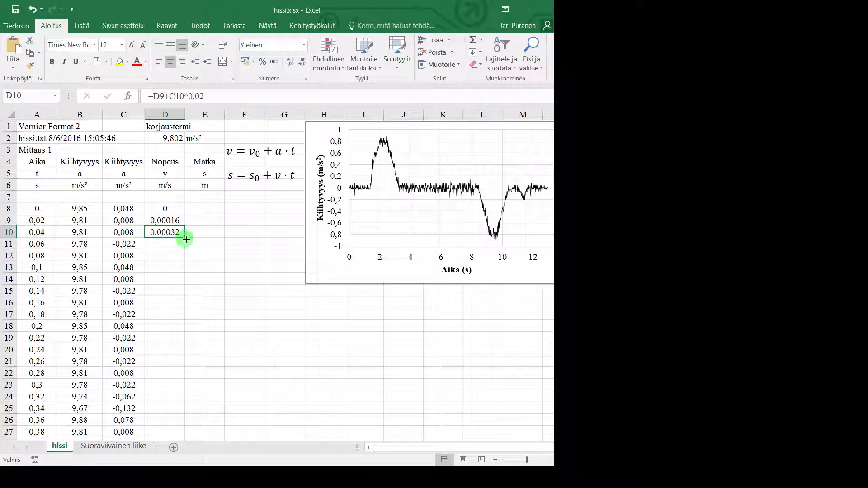
Fill the velocity formula from D10 down the Nopeus column to the last data row, 758, checking the copied cell references.
{"action": "left_click_drag", "start_coordinate": [185, 238], "coordinate": [186, 247]}
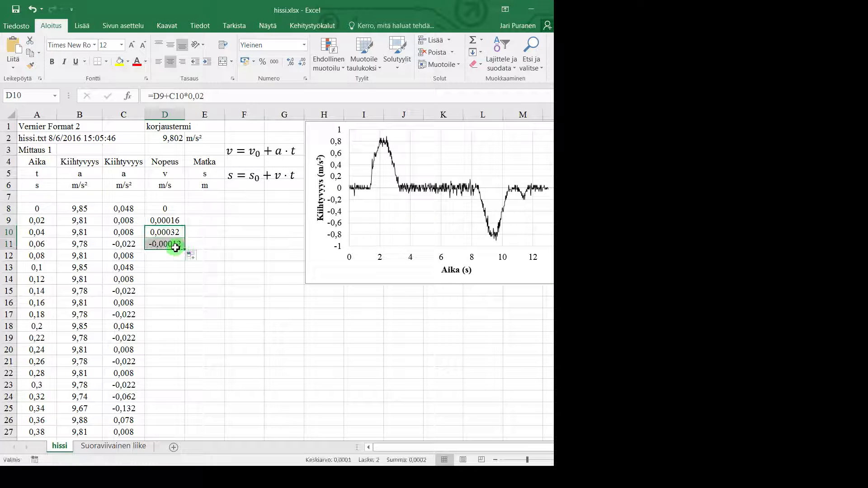
{"action": "left_click", "coordinate": [160, 244]}
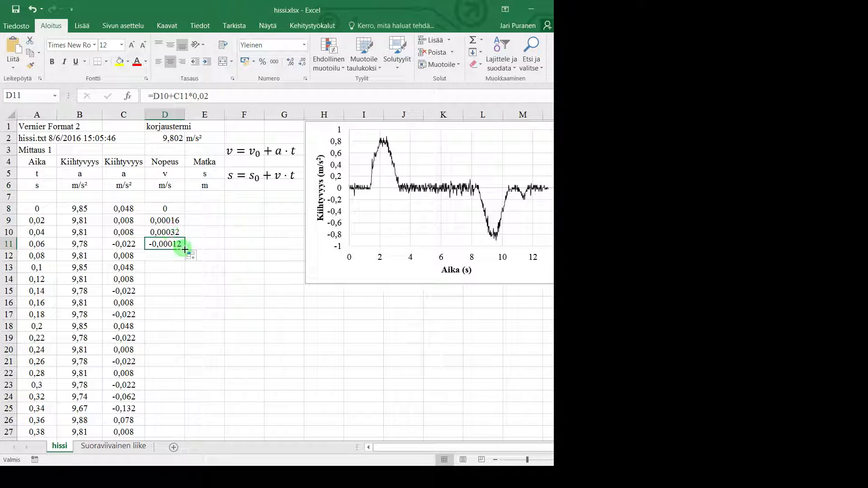
{"action": "left_click_drag", "start_coordinate": [185, 250], "coordinate": [180, 278]}
{"action": "left_click", "coordinate": [167, 267]}
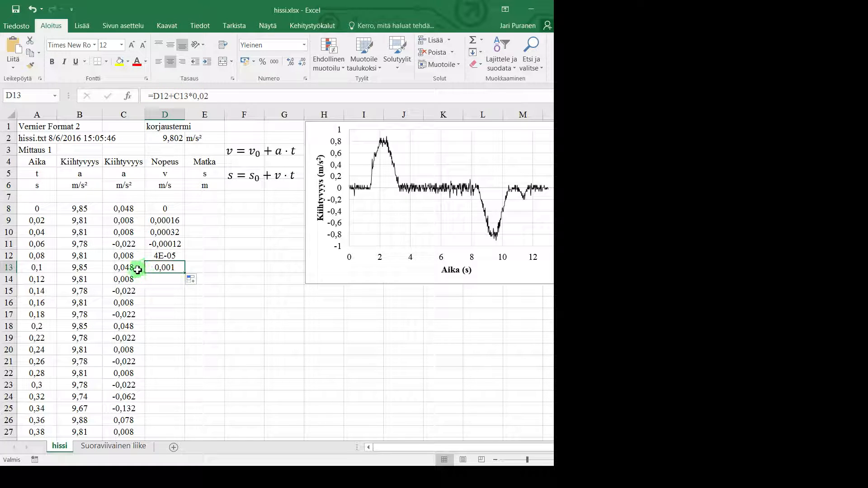
{"action": "double_click", "coordinate": [185, 273]}
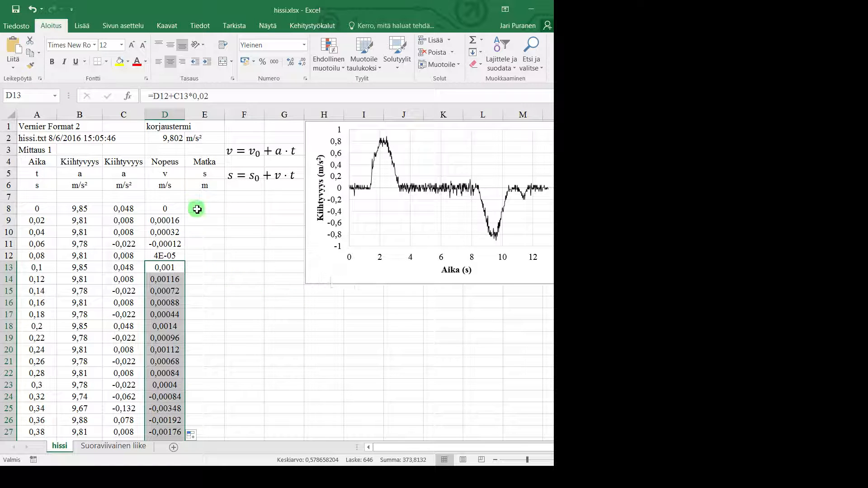
Duplicate the acceleration chart and align the copy directly beneath the original.
{"action": "left_click", "coordinate": [331, 268]}
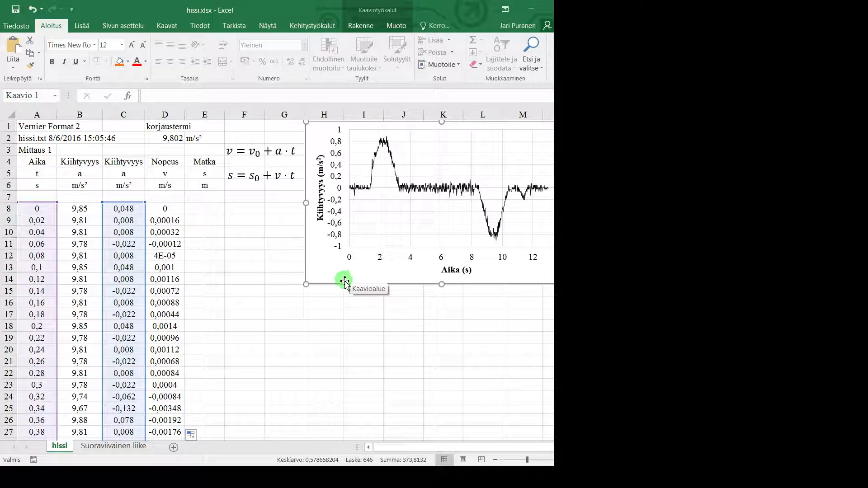
{"action": "left_click", "coordinate": [318, 306]}
{"action": "key", "text": "ctrl+v"}
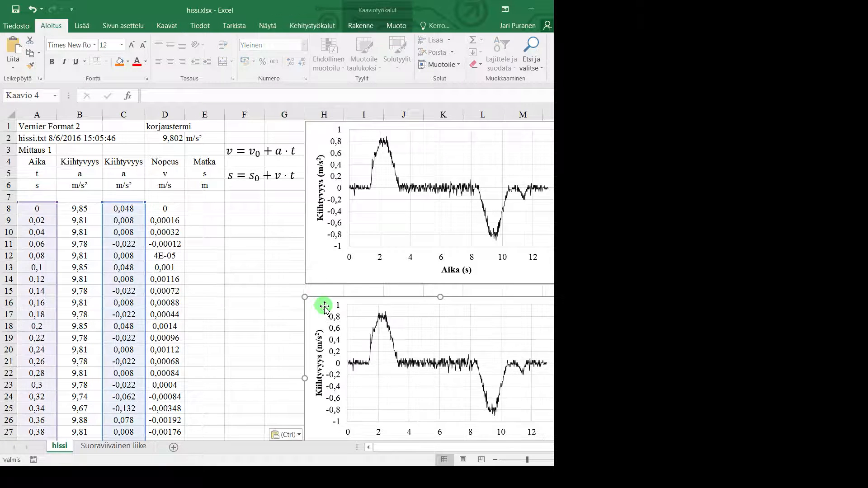
{"action": "left_click_drag", "start_coordinate": [324, 303], "coordinate": [327, 293]}
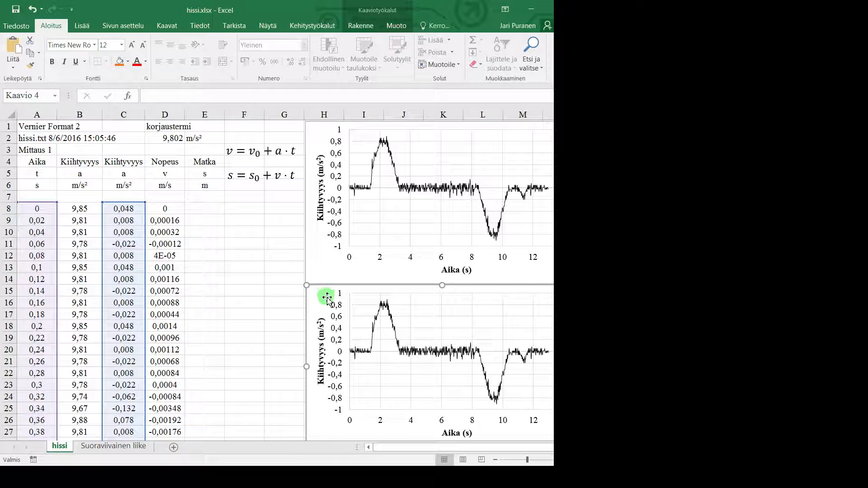
Shift the lower chart's series value range from column C to the velocities in D8:D758.
{"action": "left_click", "coordinate": [374, 325]}
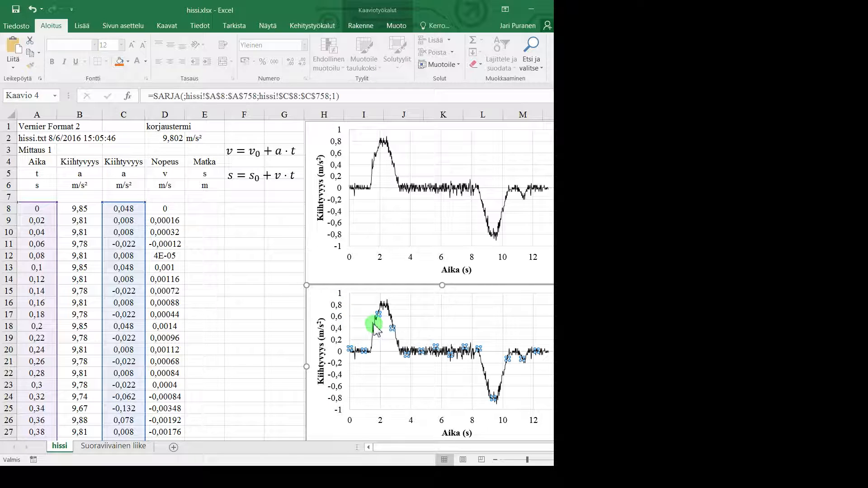
{"action": "left_click", "coordinate": [383, 306]}
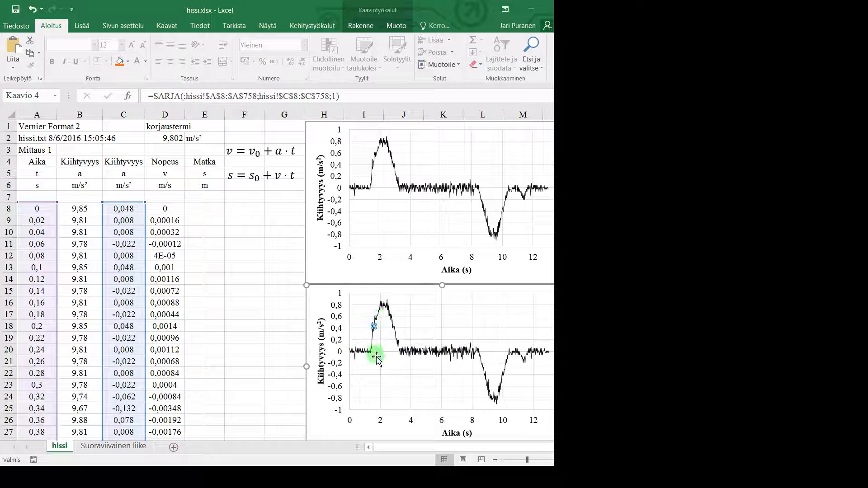
{"action": "left_click", "coordinate": [407, 351]}
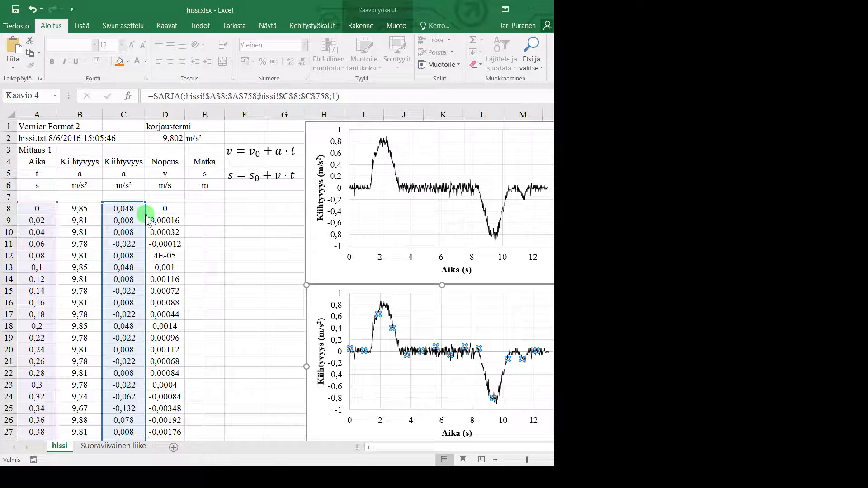
{"action": "left_click_drag", "start_coordinate": [146, 217], "coordinate": [157, 215]}
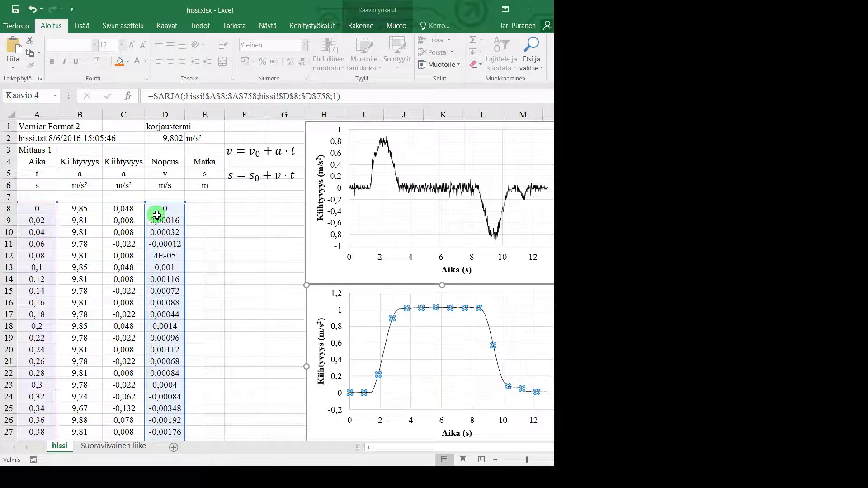
Change the lower chart's vertical axis title to "Nopeus (m/s)".
{"action": "left_click", "coordinate": [319, 371]}
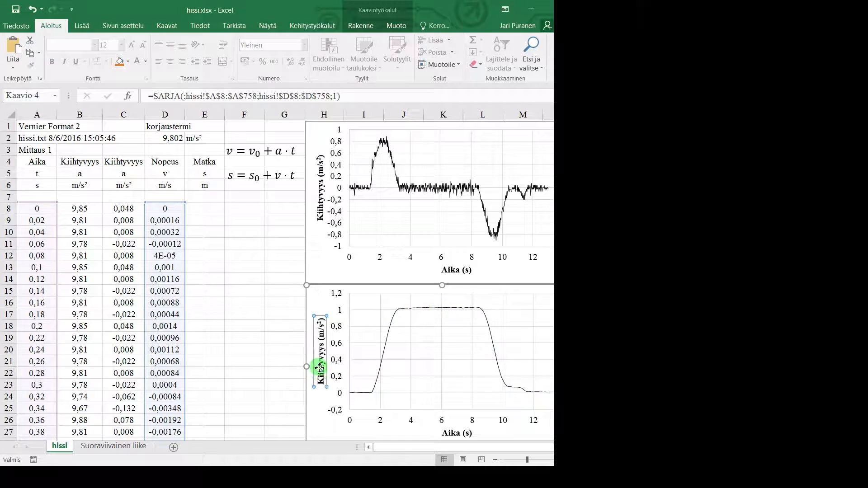
{"action": "type", "text": "Nopeus (m/s"}
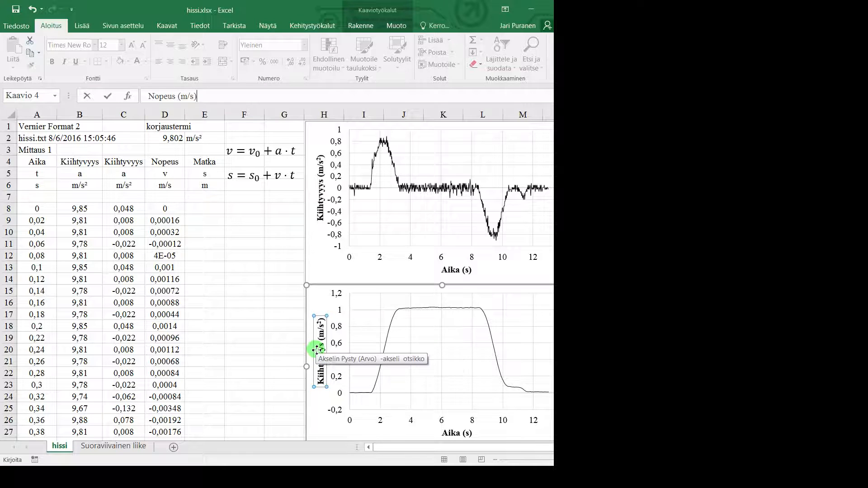
{"action": "key", "text": "Return"}
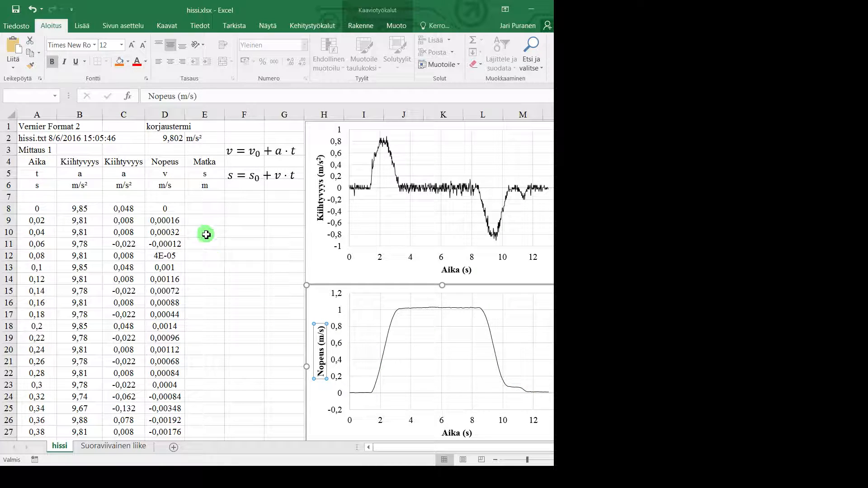
Enter 0 as the initial distance in cell E8 of the Matka column.
{"action": "left_click", "coordinate": [203, 210]}
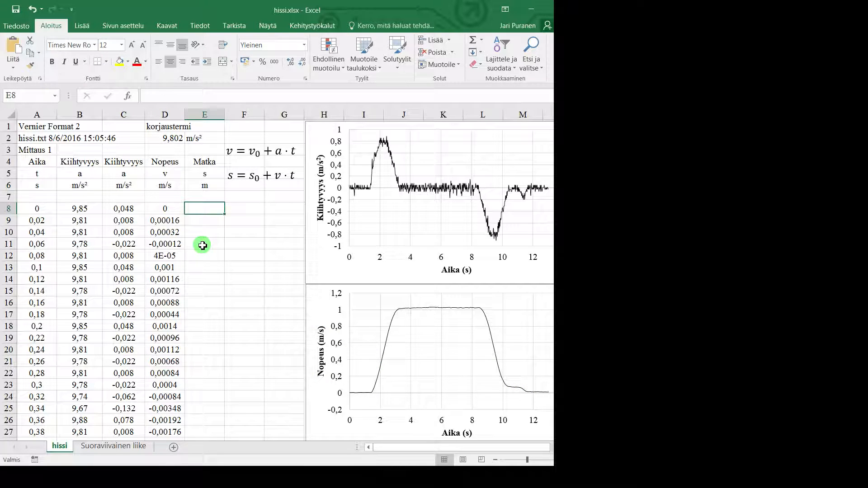
{"action": "type", "text": "0"}
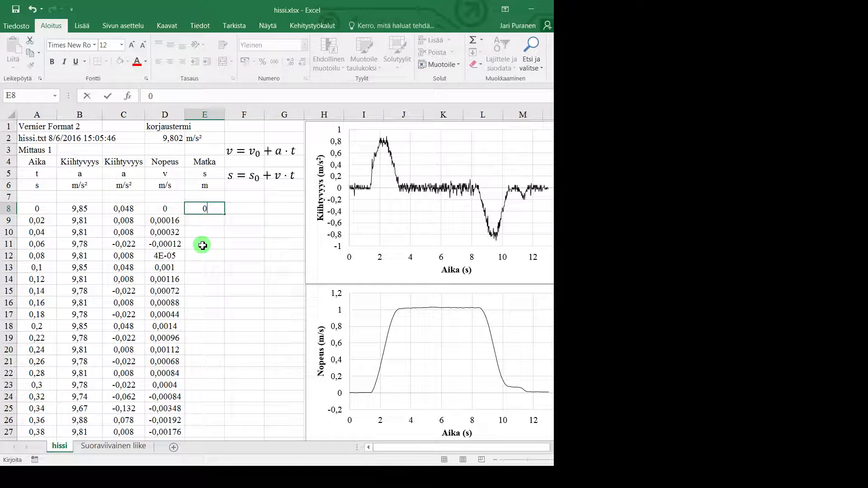
{"action": "key", "text": "Return"}
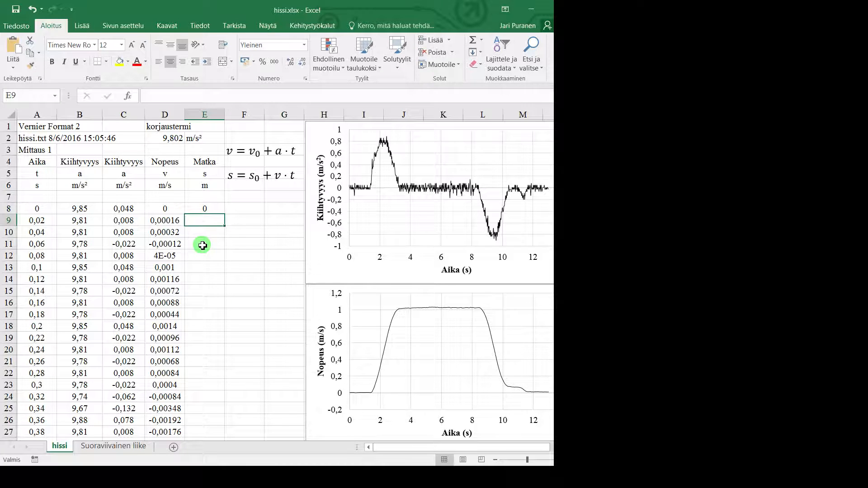
Enter the distance formula =E8+D9*0,02 in E9 and review it against the velocity formula in D9.
{"action": "type", "text": "="}
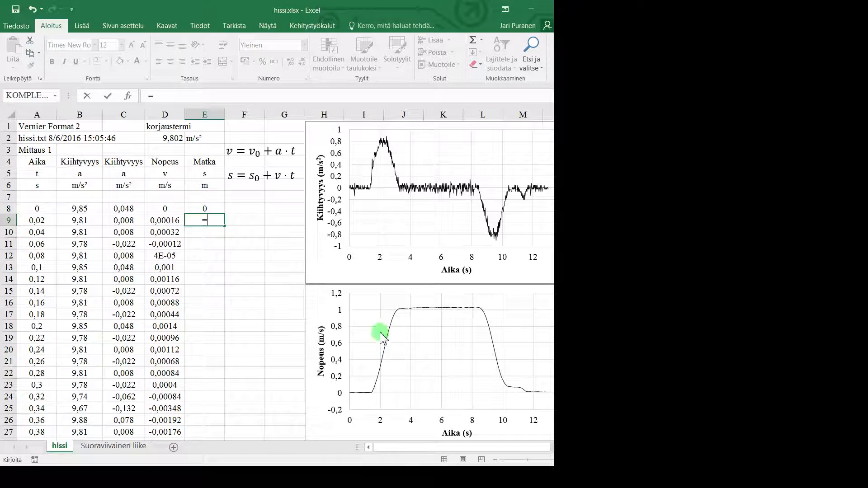
{"action": "left_click", "coordinate": [205, 209]}
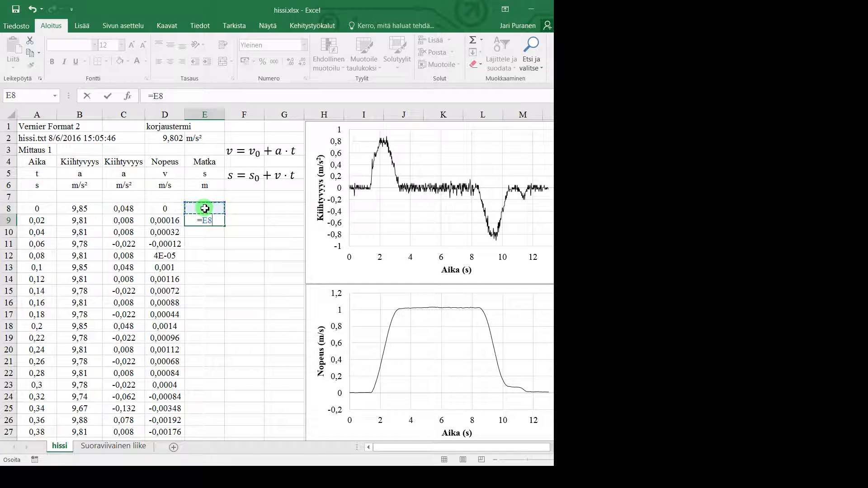
{"action": "type", "text": "+"}
{"action": "left_click", "coordinate": [170, 220]}
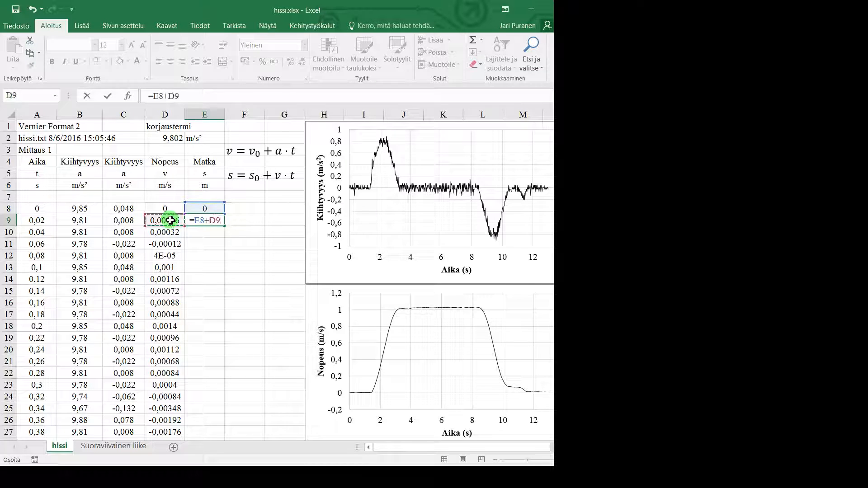
{"action": "type", "text": "*0,02"}
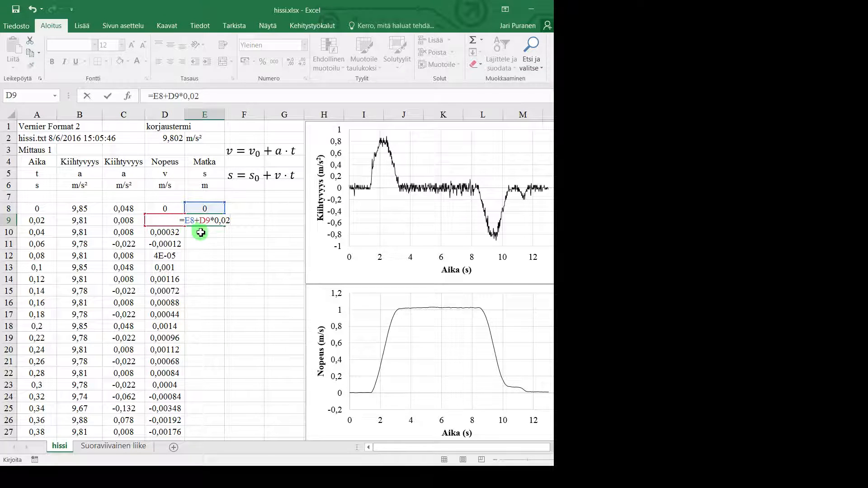
{"action": "key", "text": "Return"}
{"action": "left_click", "coordinate": [170, 220]}
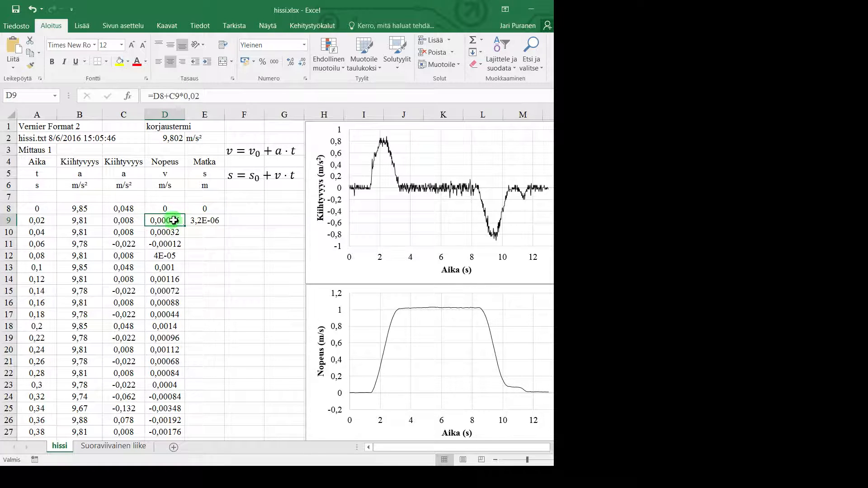
{"action": "left_click", "coordinate": [205, 220]}
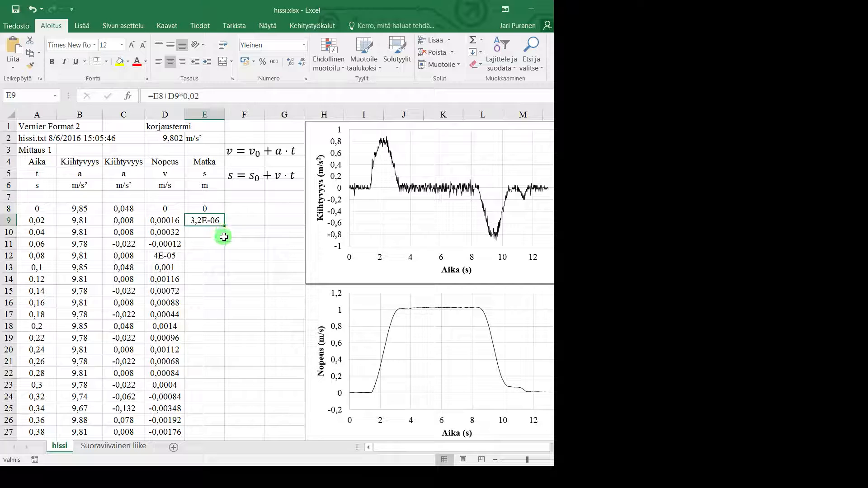
Fill the distance formula from E9 down the Matka column to row 758, checking the copied formulas.
{"action": "left_click_drag", "start_coordinate": [225, 224], "coordinate": [224, 280]}
{"action": "left_click", "coordinate": [208, 279]}
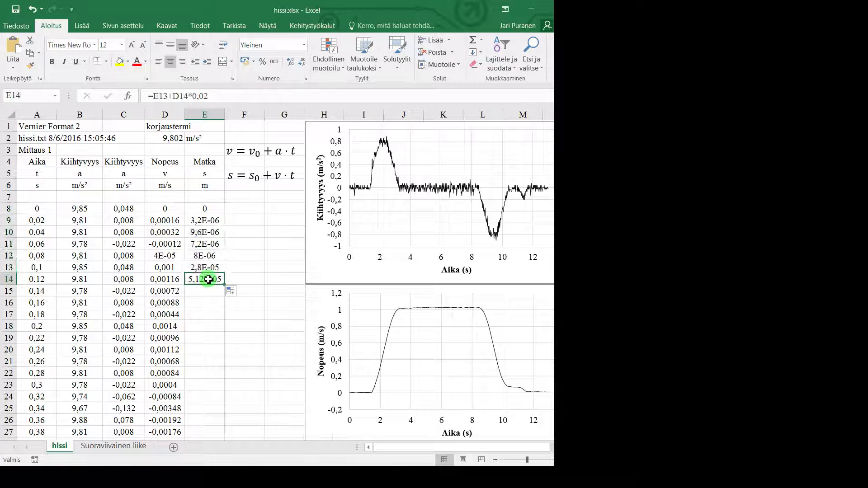
{"action": "left_click", "coordinate": [203, 210]}
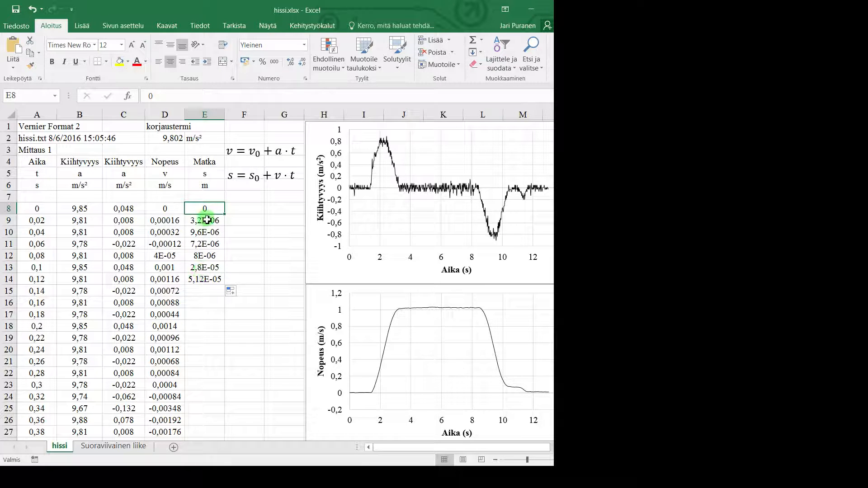
{"action": "left_click", "coordinate": [207, 221]}
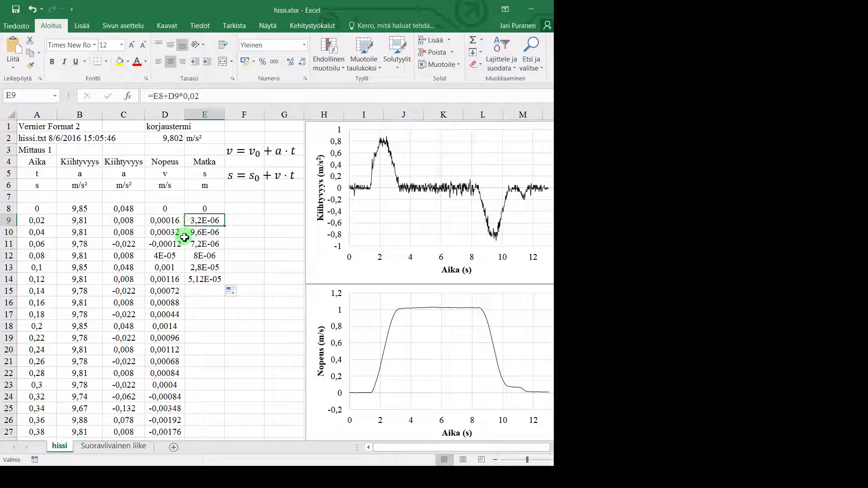
{"action": "left_click", "coordinate": [218, 282]}
{"action": "double_click", "coordinate": [226, 287]}
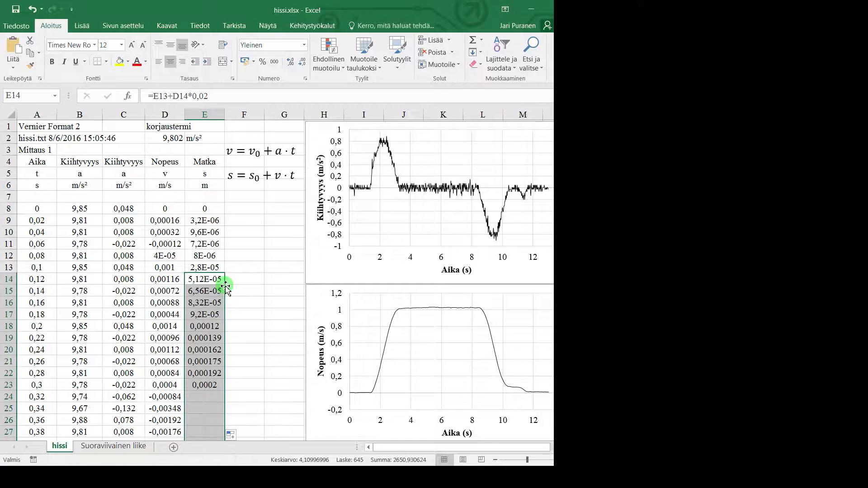
Duplicate the Nopeus chart at F10 and switch the copy's Y values to the Matka data in E8:E758.
{"action": "left_click", "coordinate": [322, 298]}
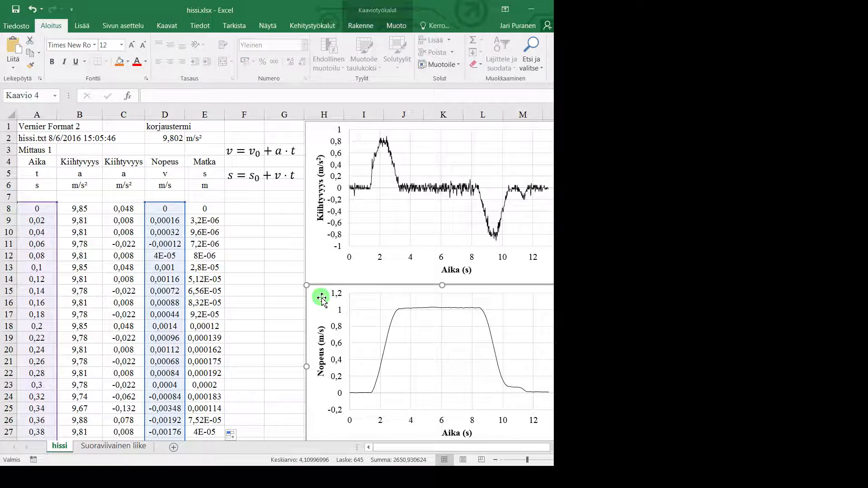
{"action": "left_click", "coordinate": [257, 230]}
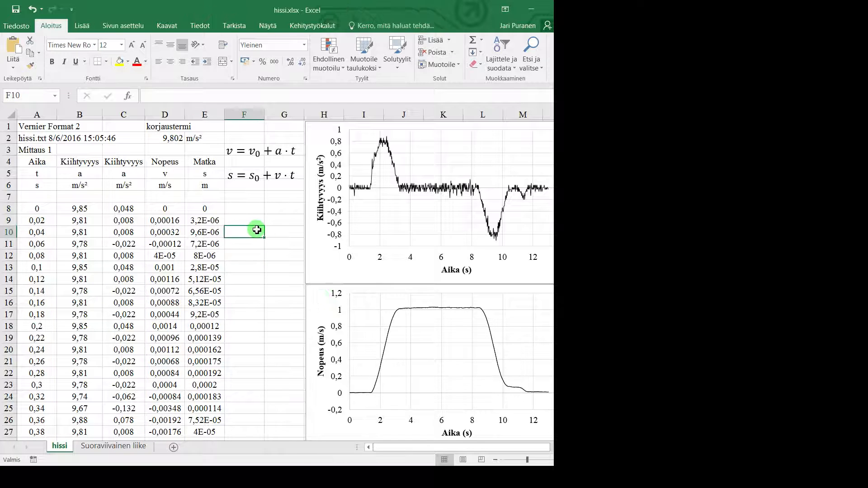
{"action": "key", "text": "ctrl+v"}
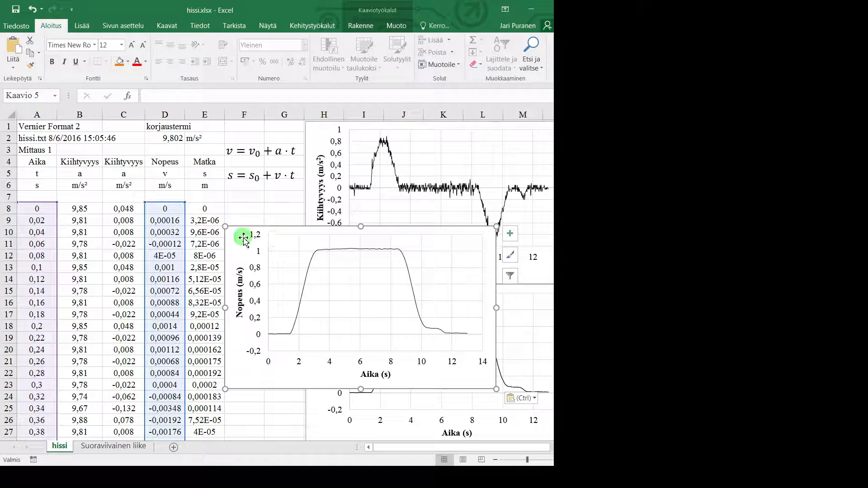
{"action": "left_click_drag", "start_coordinate": [244, 238], "coordinate": [287, 199]}
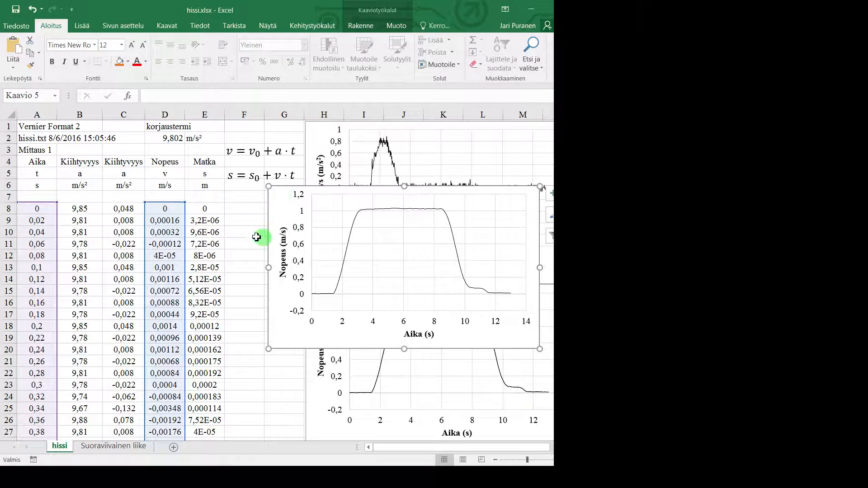
{"action": "left_click", "coordinate": [350, 238]}
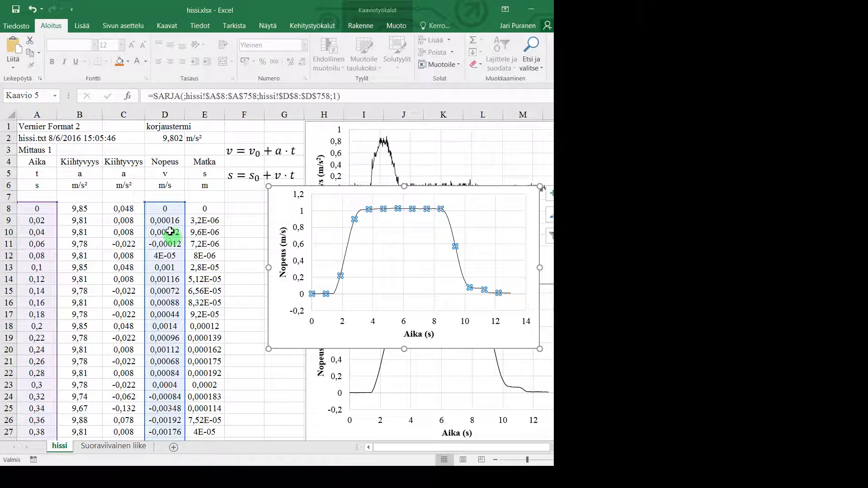
{"action": "left_click_drag", "start_coordinate": [170, 231], "coordinate": [207, 211]}
Change the copied chart's vertical axis title to "Paikka (m)".
{"action": "left_click", "coordinate": [283, 259]}
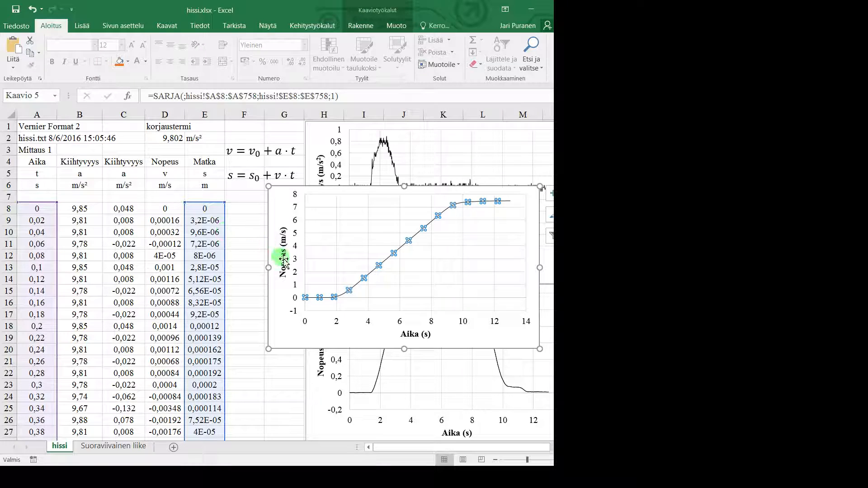
{"action": "left_click", "coordinate": [283, 261]}
{"action": "type", "text": "Paikka"}
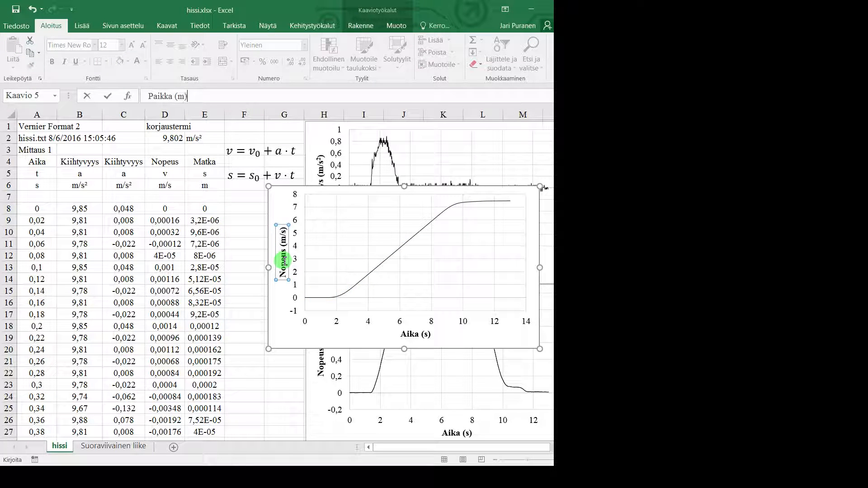
{"action": "type", "text": " (m)"}
{"action": "key", "text": "Return"}
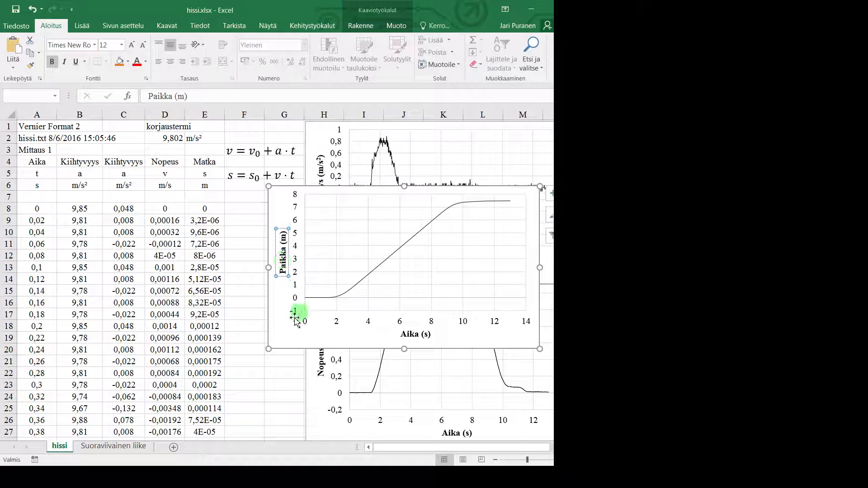
{"action": "left_click", "coordinate": [280, 333]}
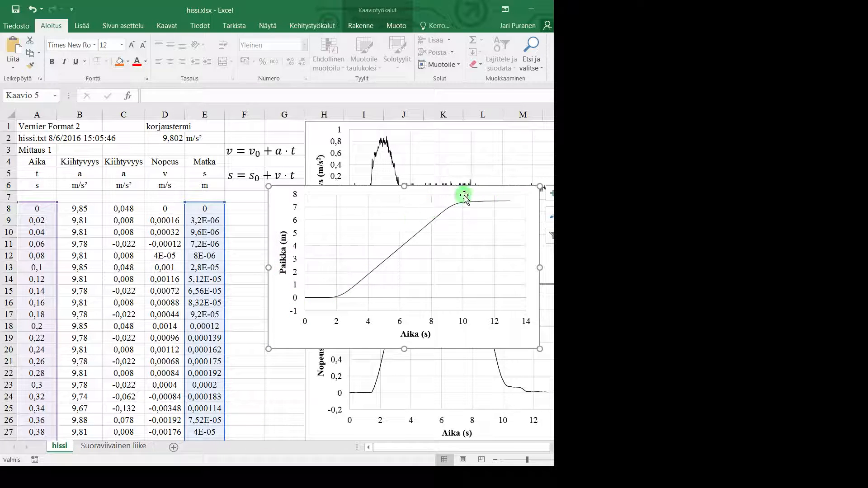
Place the Paikka chart directly below the Nopeus chart, aligned with its left edge.
{"action": "left_click_drag", "start_coordinate": [466, 189], "coordinate": [226, 206]}
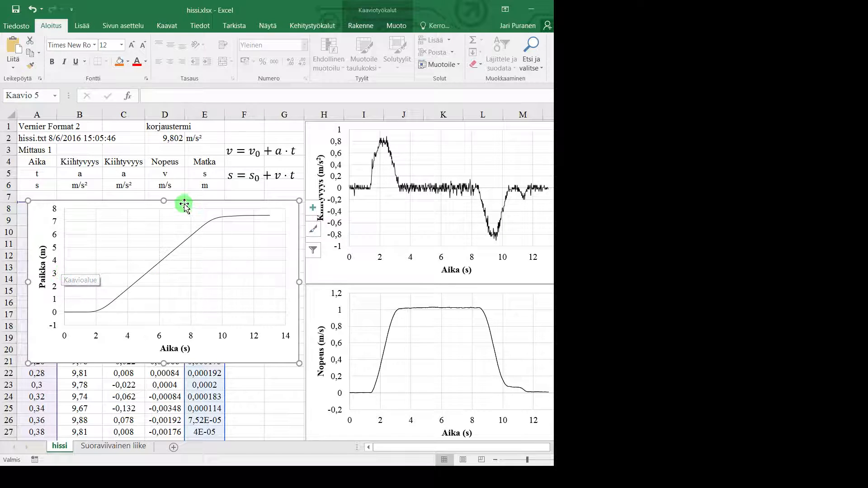
{"action": "left_click_drag", "start_coordinate": [184, 202], "coordinate": [462, 353]}
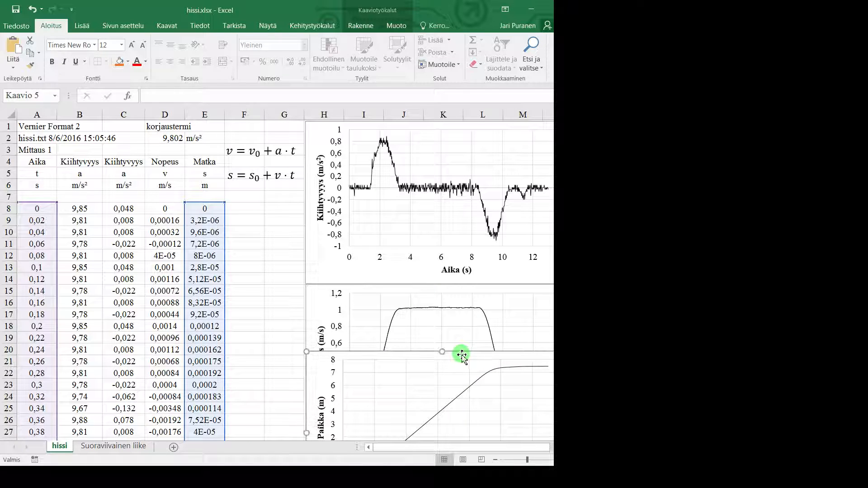
{"action": "left_click", "coordinate": [246, 240]}
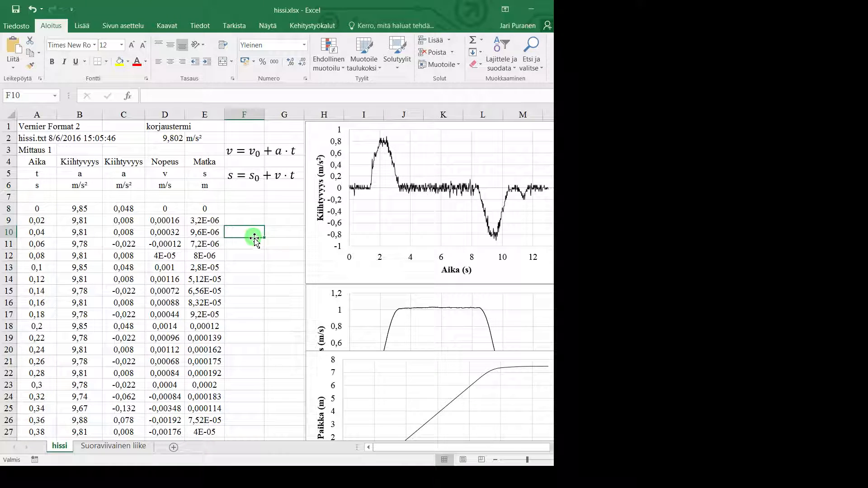
{"action": "mouse_move", "coordinate": [321, 364]}
{"action": "left_mouse_down"}
{"action": "mouse_move", "coordinate": [328, 442]}
{"action": "mouse_move", "coordinate": [317, 374]}
{"action": "left_mouse_up"}
{"action": "left_click", "coordinate": [267, 329]}
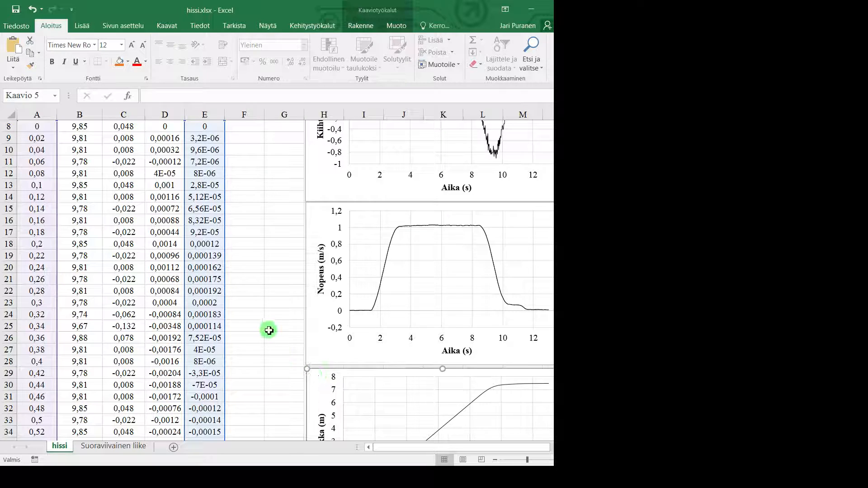
{"action": "scroll", "coordinate": [267, 330], "scroll_direction": "up", "scroll_amount": 3}
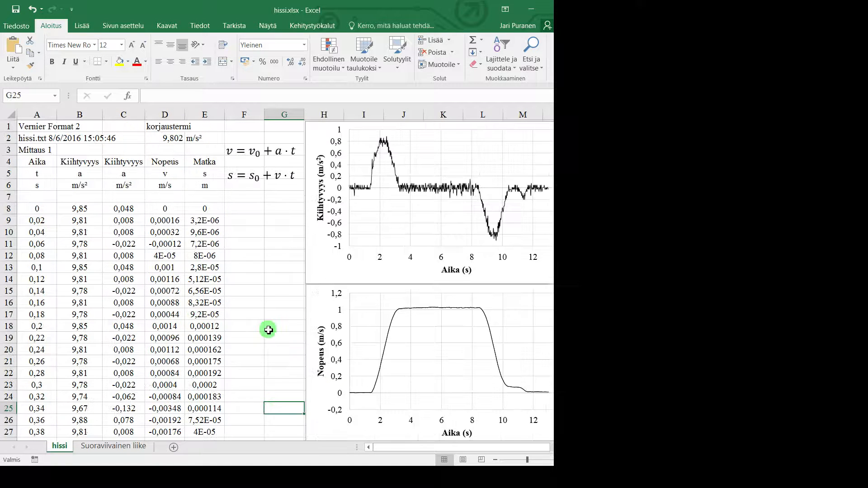
Review the distance formula in E9, the corrected acceleration formulas from C8 down, and the initial velocity and velocity formulas in D8 to D10.
{"action": "left_click", "coordinate": [210, 221]}
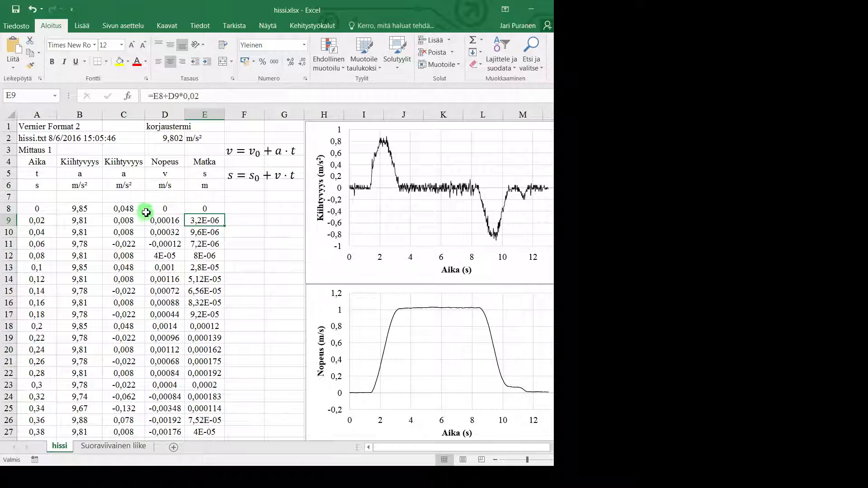
{"action": "left_click", "coordinate": [111, 210]}
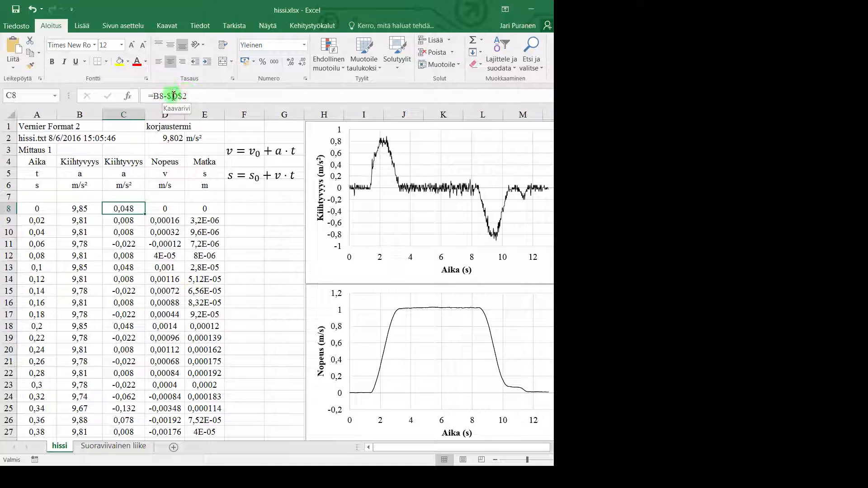
{"action": "left_click", "coordinate": [131, 222]}
{"action": "left_click", "coordinate": [132, 233]}
{"action": "left_click", "coordinate": [131, 246]}
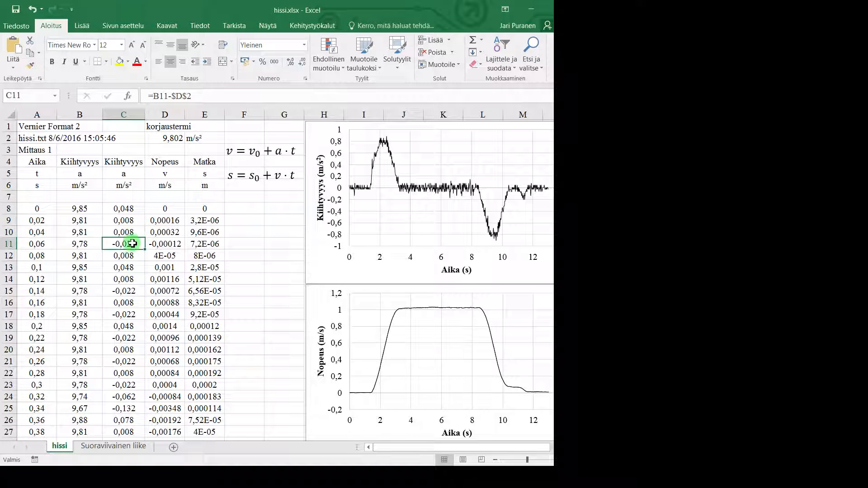
{"action": "left_click", "coordinate": [131, 256]}
{"action": "left_click", "coordinate": [131, 279]}
{"action": "left_click", "coordinate": [130, 302]}
{"action": "left_click", "coordinate": [130, 268]}
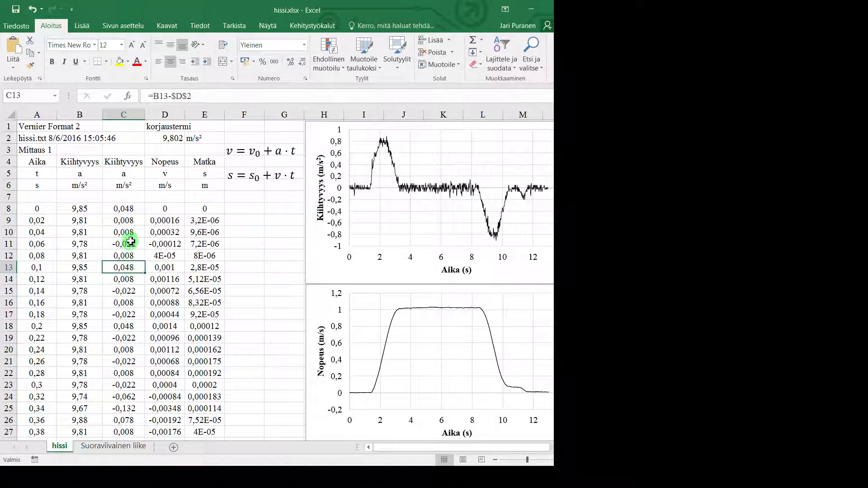
{"action": "left_click", "coordinate": [130, 241]}
{"action": "left_click", "coordinate": [129, 212]}
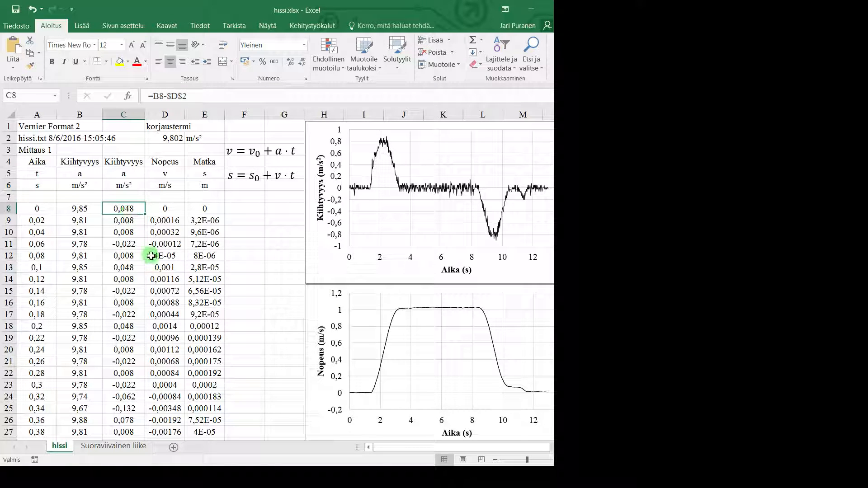
{"action": "left_click", "coordinate": [170, 210]}
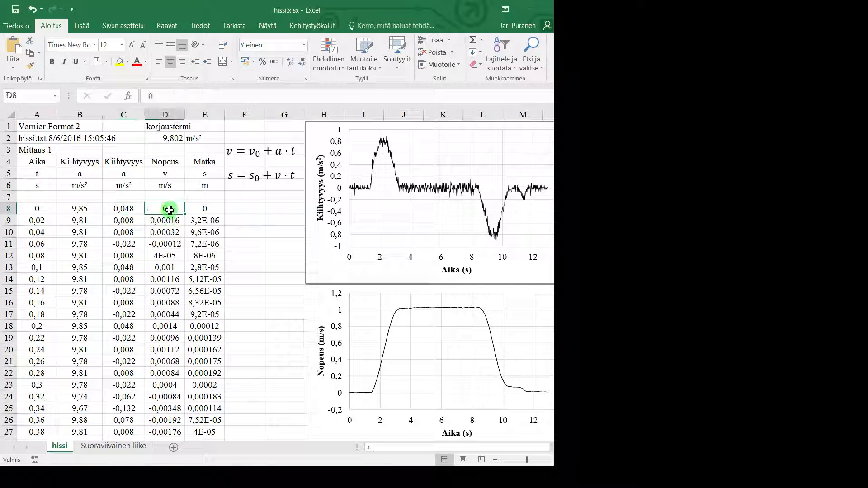
{"action": "left_click", "coordinate": [170, 221]}
{"action": "left_click", "coordinate": [170, 231]}
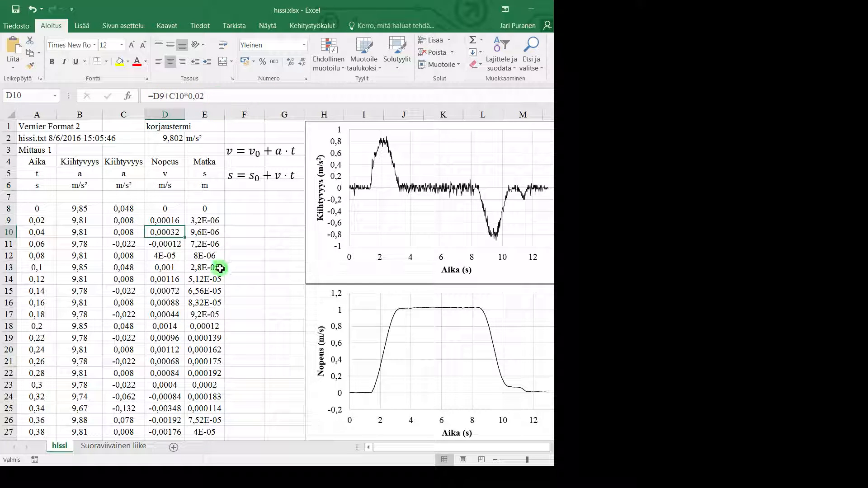
{"action": "left_click", "coordinate": [313, 295]}
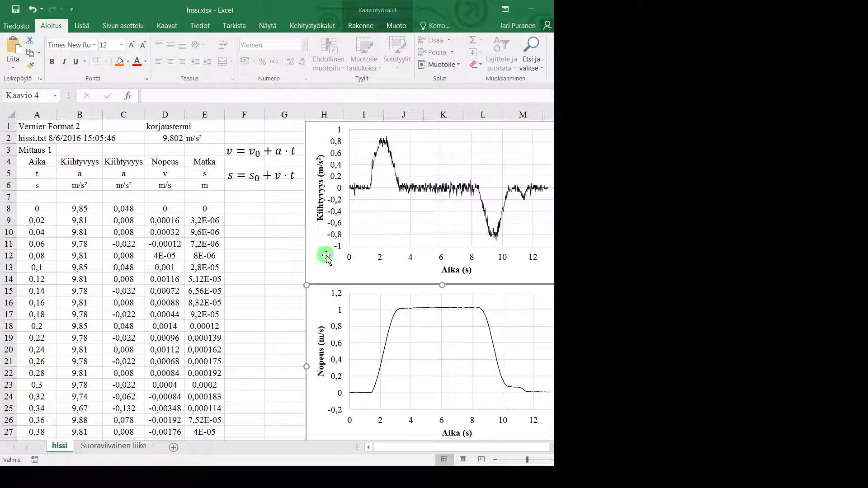
{"action": "left_click", "coordinate": [277, 254]}
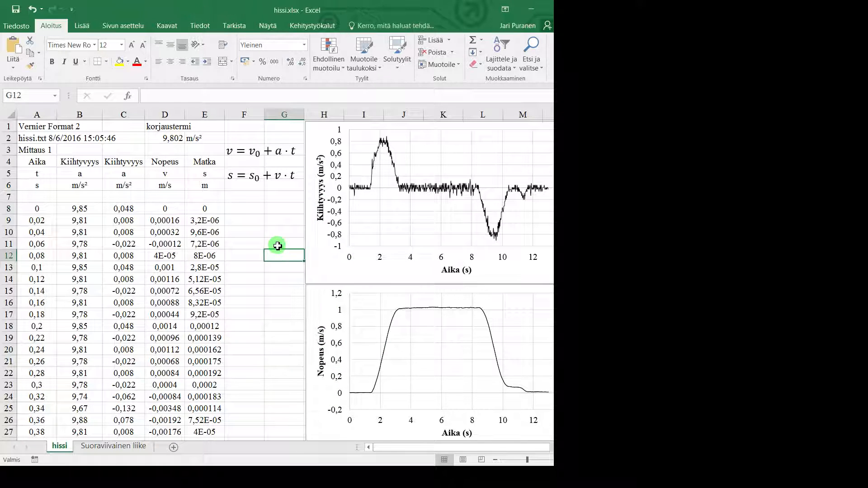